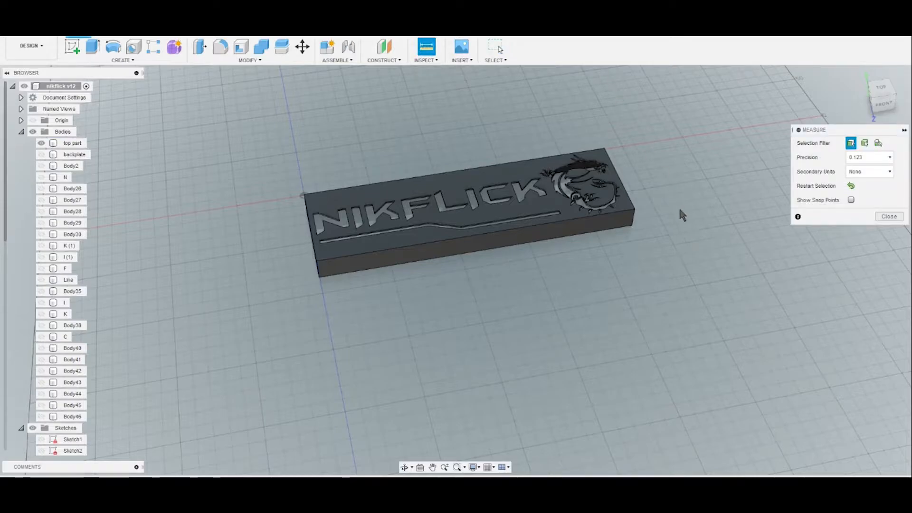
- Measure the top part's long edge and short end edge
left_click(489, 167)
key("Escape")
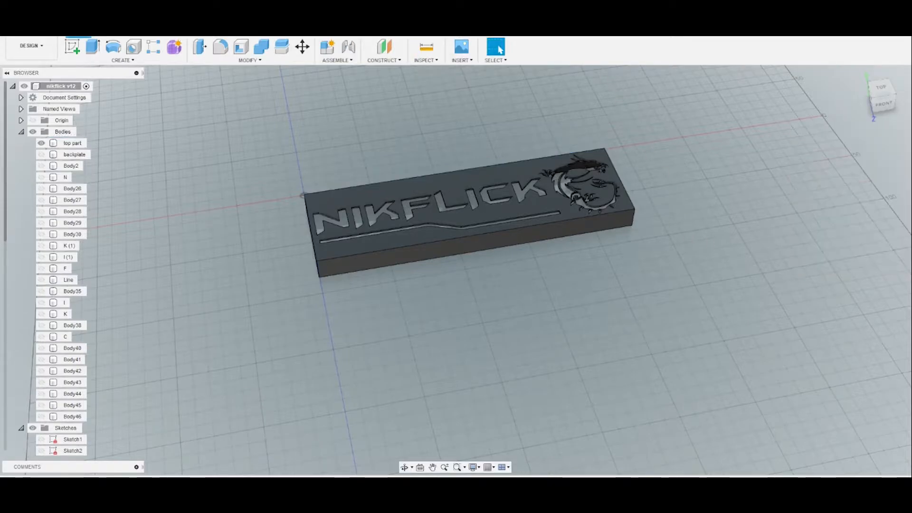
left_click(427, 46)
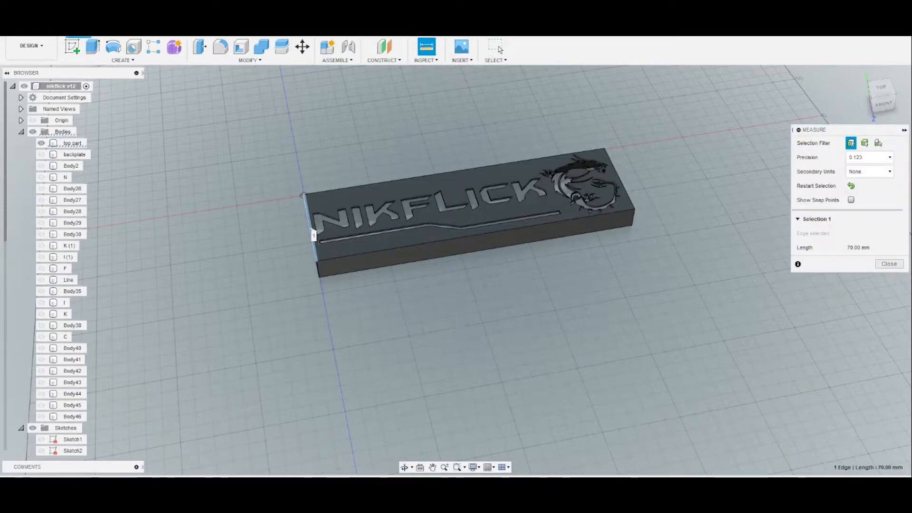
key("Escape")
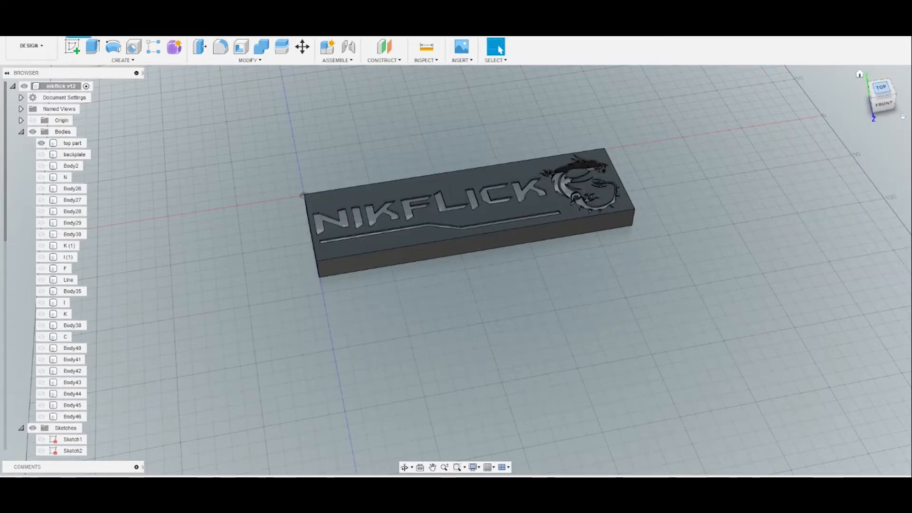
- Start a new sketch on a plane and orbit to look under the part
left_click(72, 46)
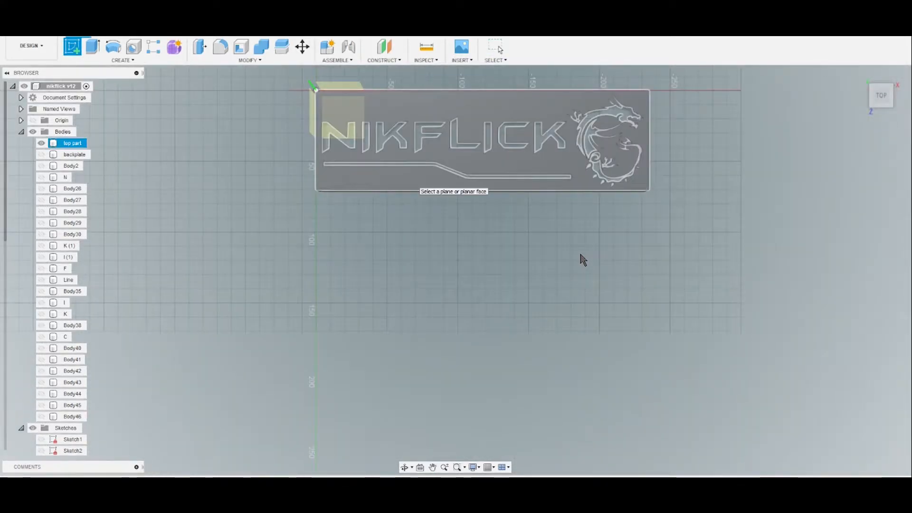
left_click(583, 259)
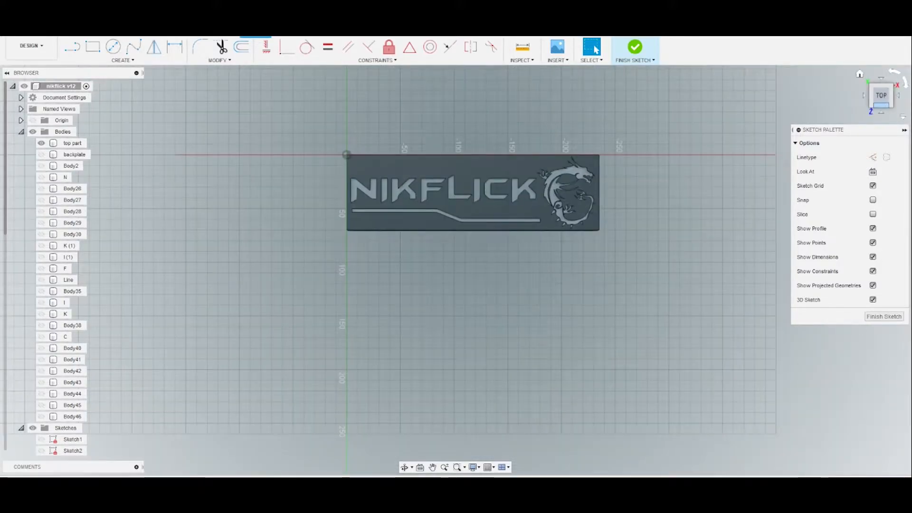
left_click(882, 106)
left_click(404, 467)
left_click_drag(594, 361, 842, 464)
right_click(594, 328)
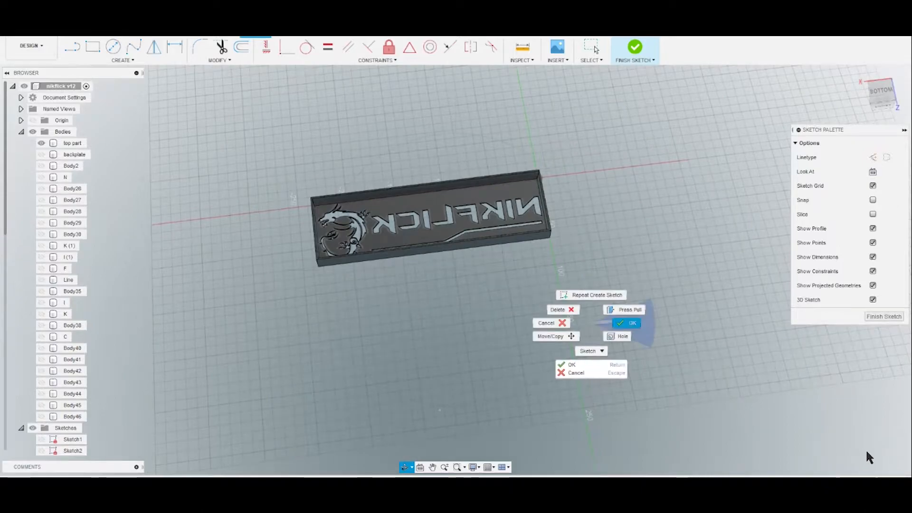
left_click(560, 299)
- Hide the top part and draw a 235 mm wide rectangle
key("r")
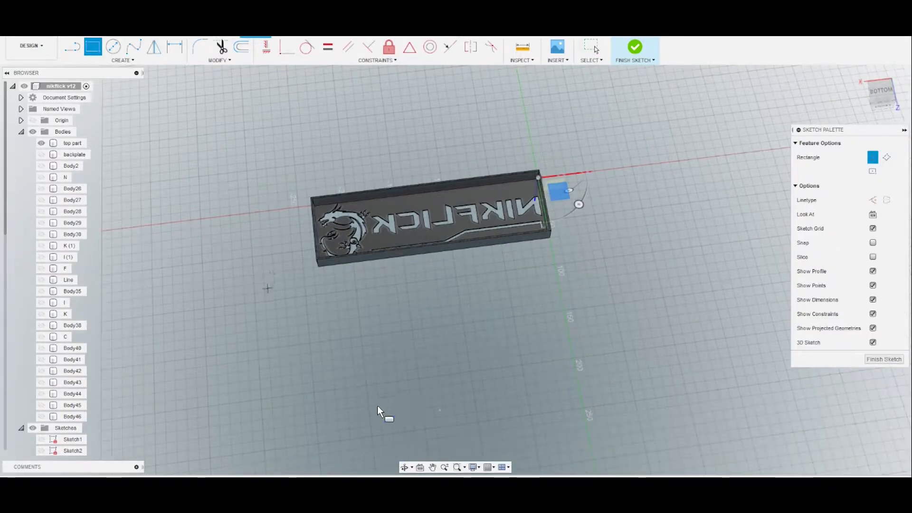
left_click(883, 91)
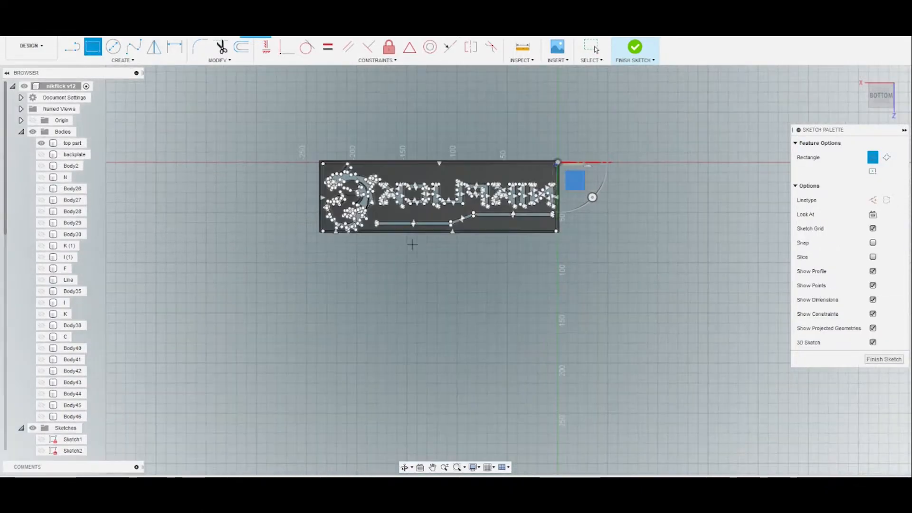
left_click(881, 105)
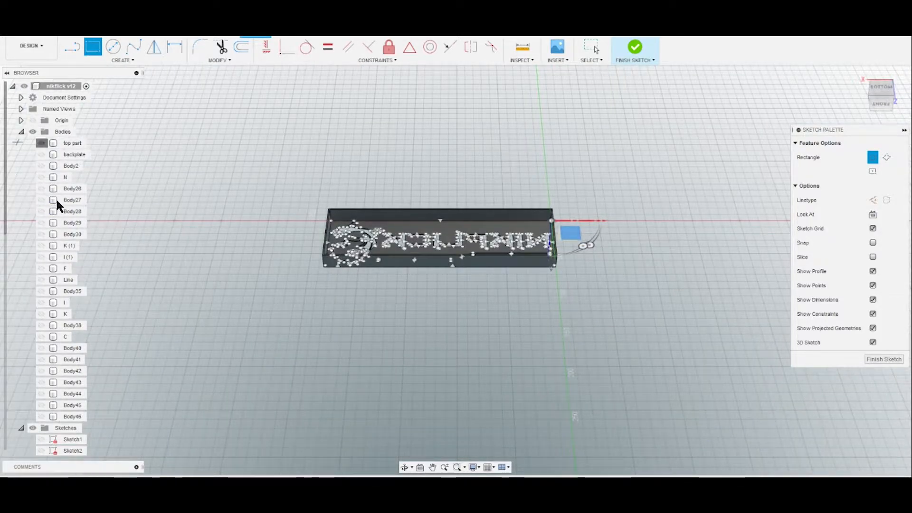
left_click(42, 143)
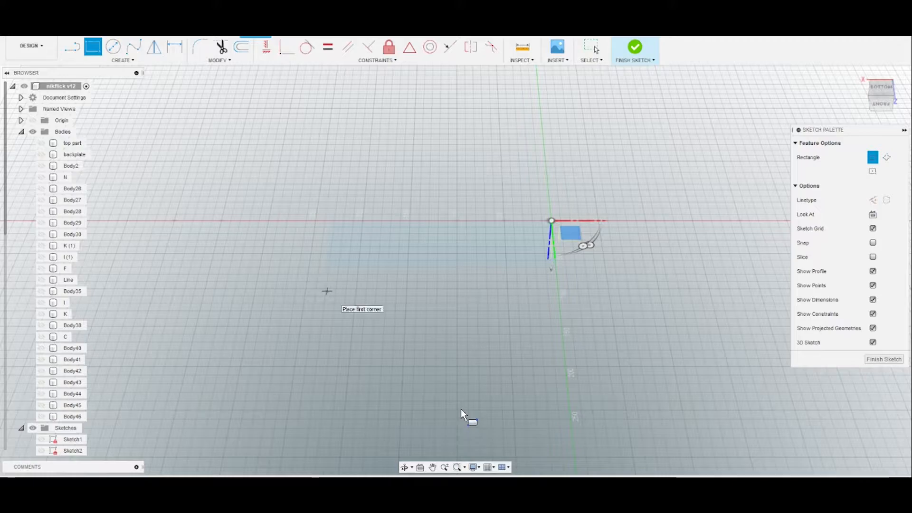
left_click(322, 288)
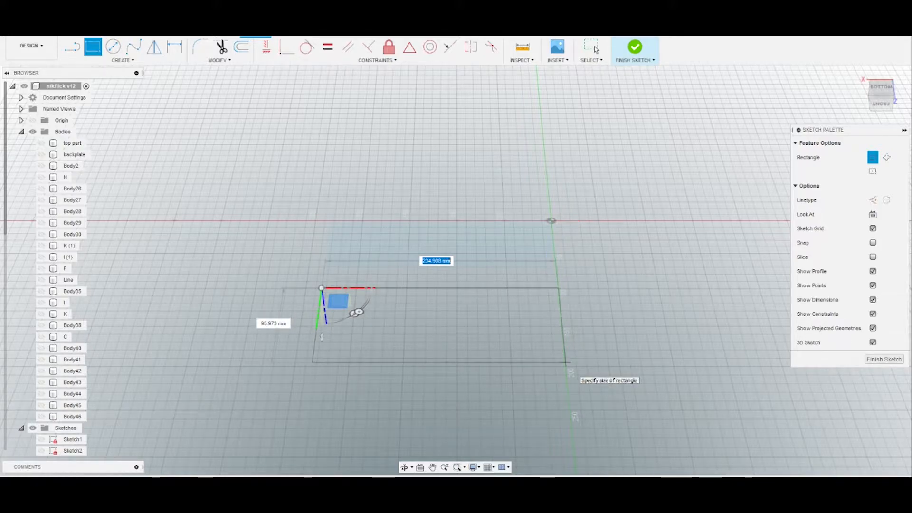
type("2")
key("Tab")
type("3")
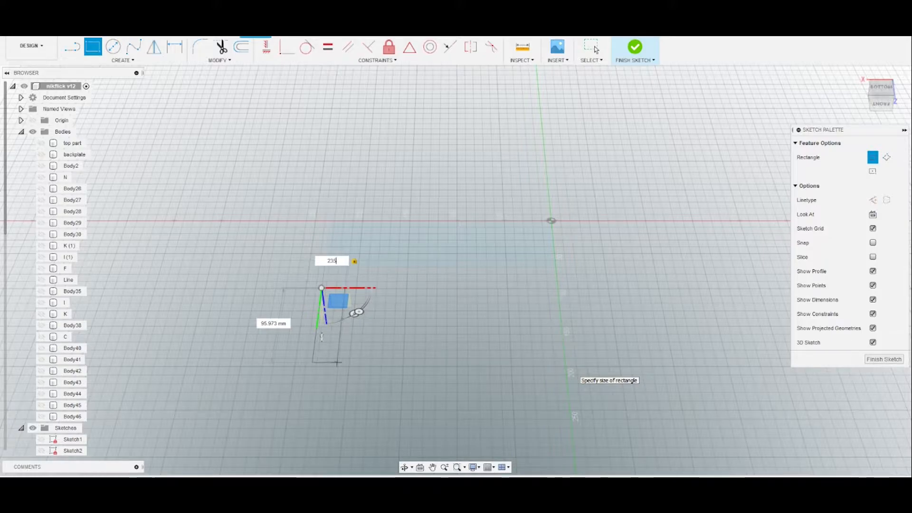
type("5")
key("Return")
left_click(593, 47)
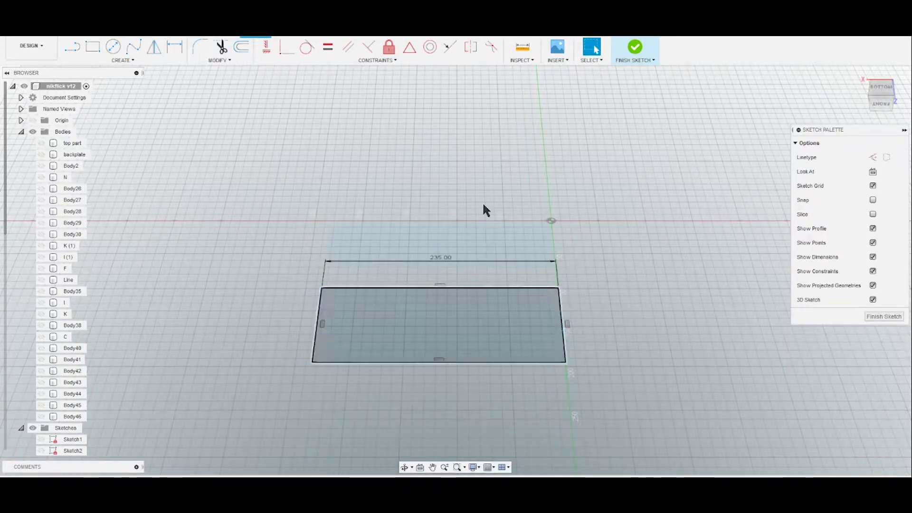
- Dimension the rectangle's left edge to 70 mm
key("d")
left_click(319, 314)
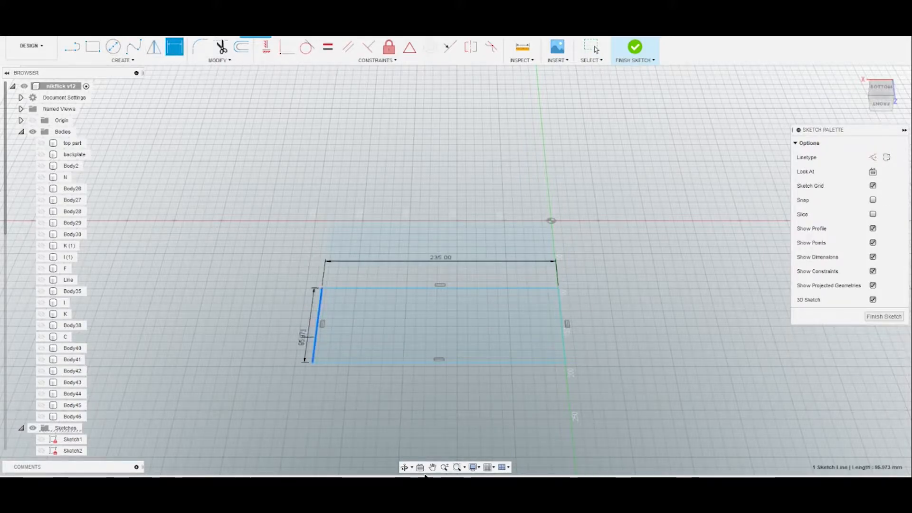
left_click(283, 333)
key("Return")
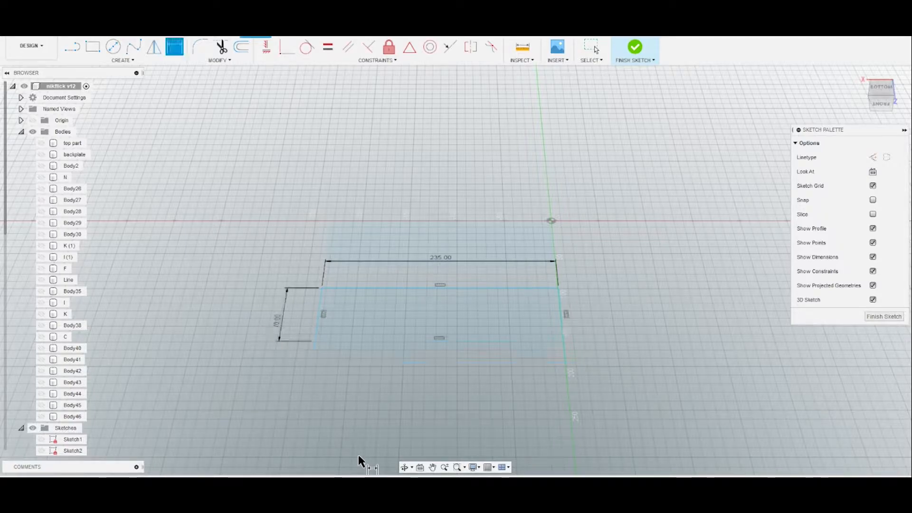
scroll(625, 460, "up", 2)
scroll(512, 447, "up", 2)
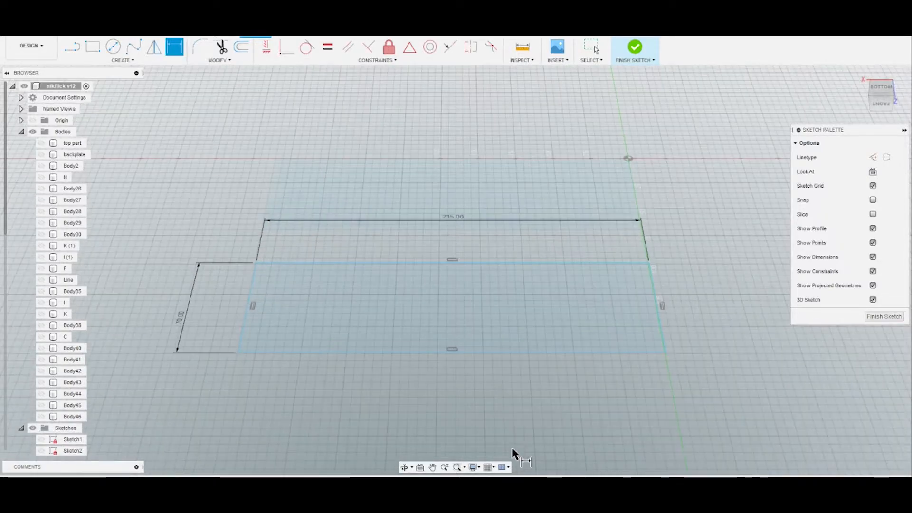
right_click(511, 446)
left_click(471, 447)
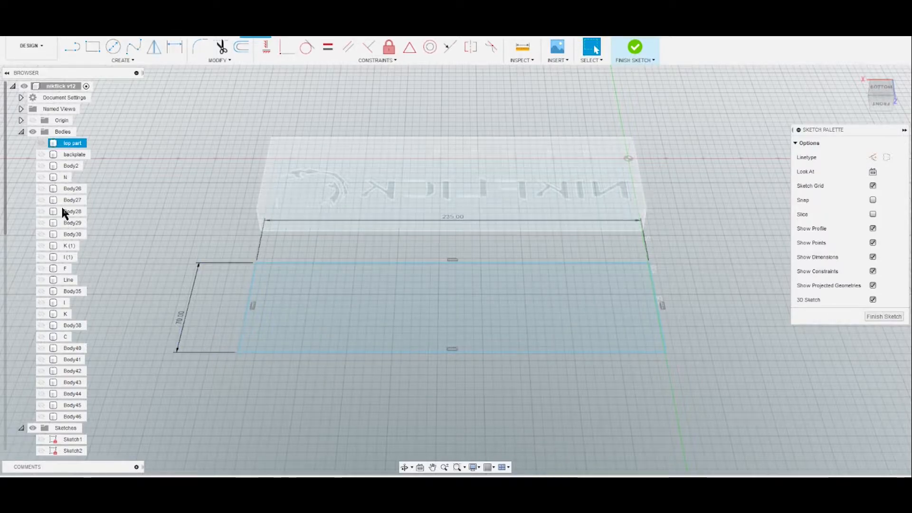
- Show the top part again and extrude the rectangle -1 mm as new body Body47
key("v")
left_click(455, 318)
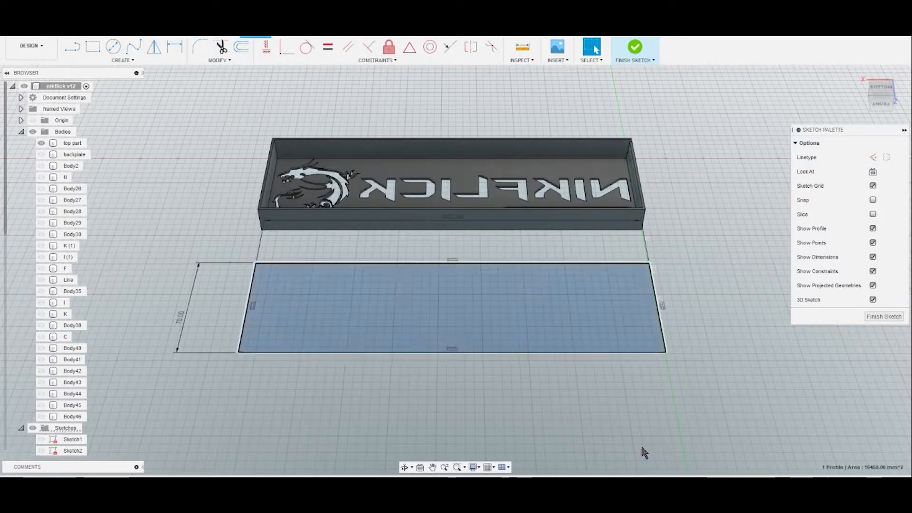
right_click(454, 318)
left_click(443, 360)
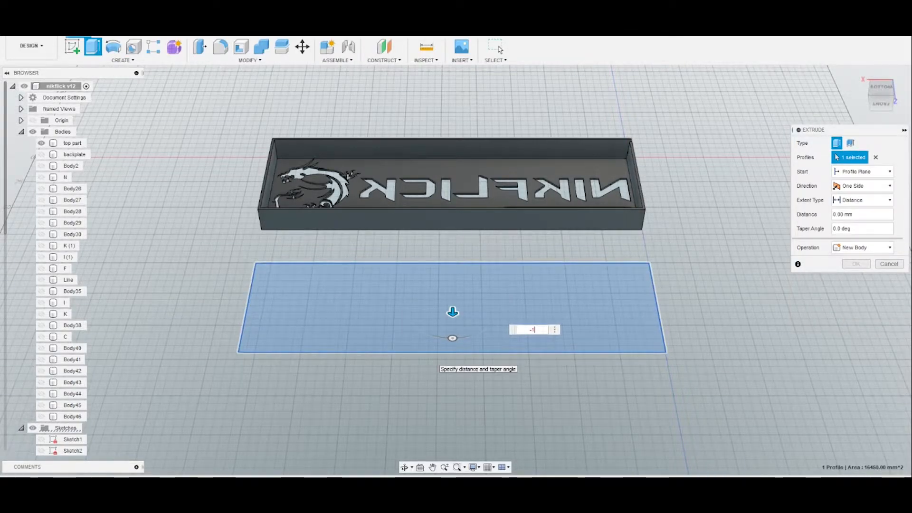
type("-1")
key("Return")
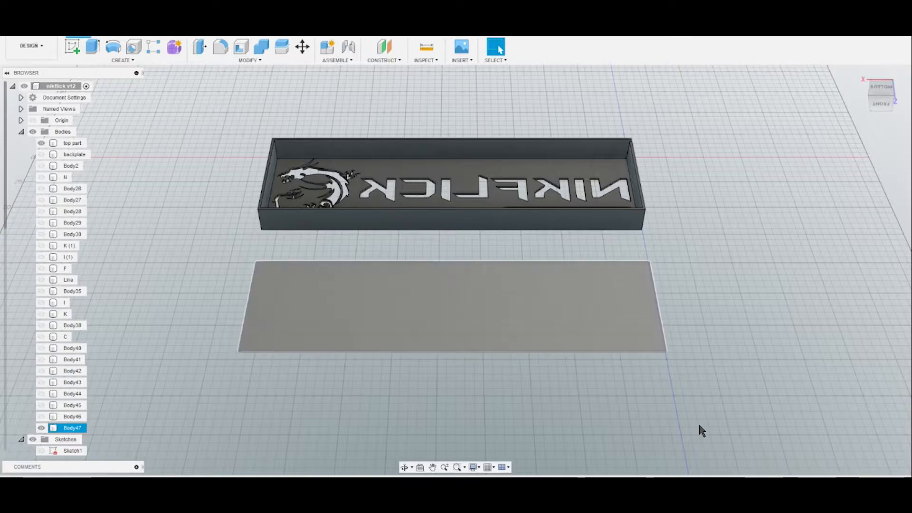
left_click(702, 431)
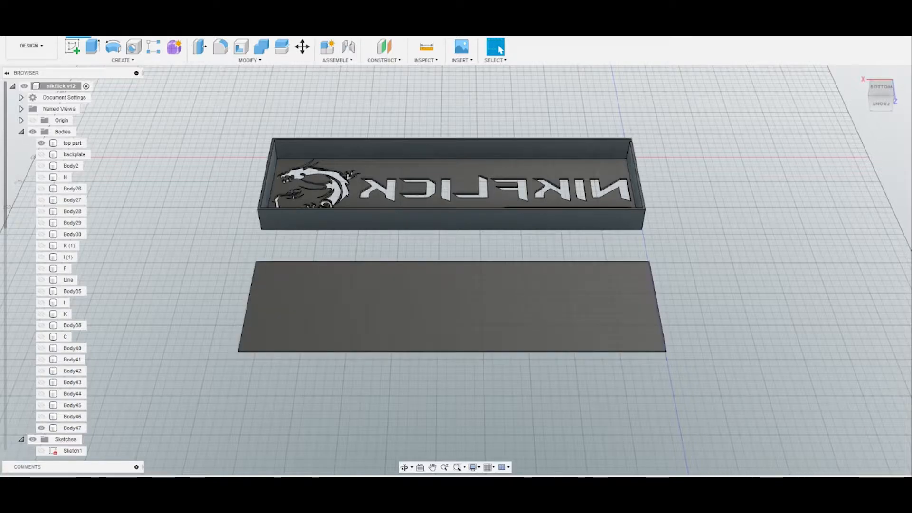
left_click(72, 46)
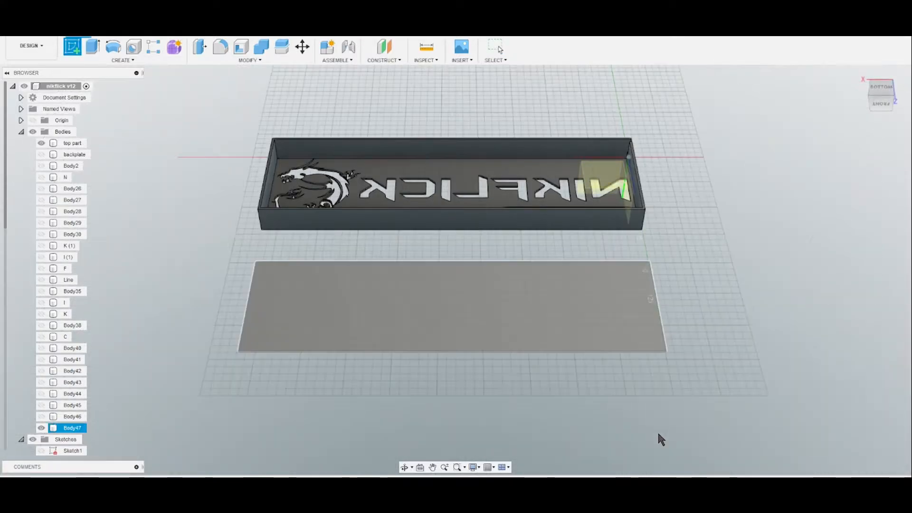
- Sketch an inner rectangle on the plate's face
left_click(661, 438)
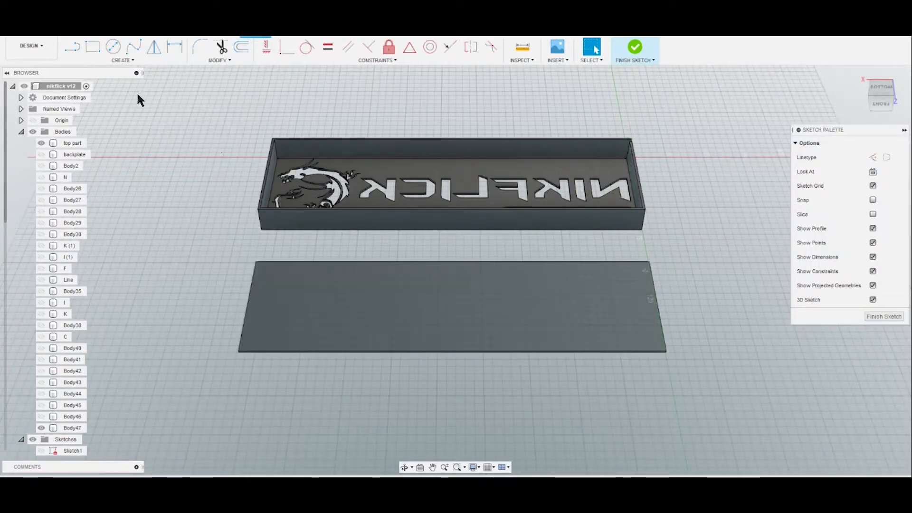
left_click(93, 47)
scroll(365, 375, "up", 4)
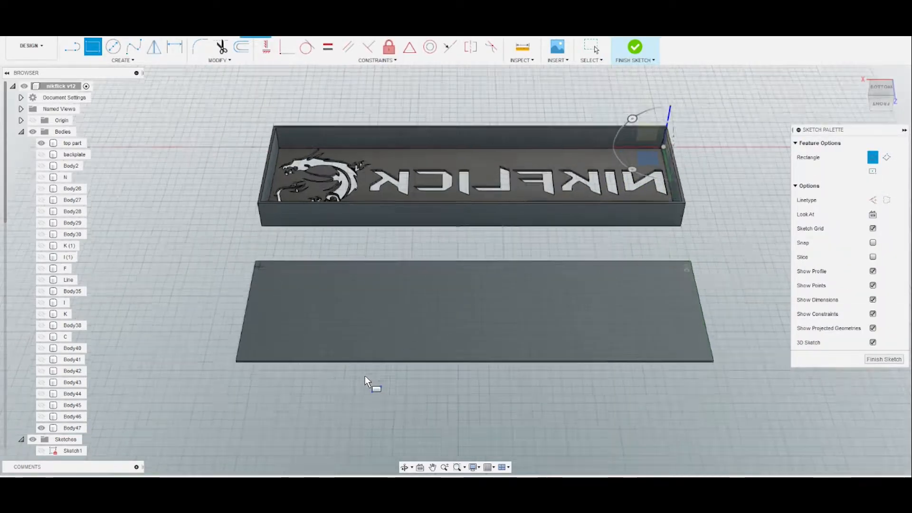
scroll(366, 375, "down", 5)
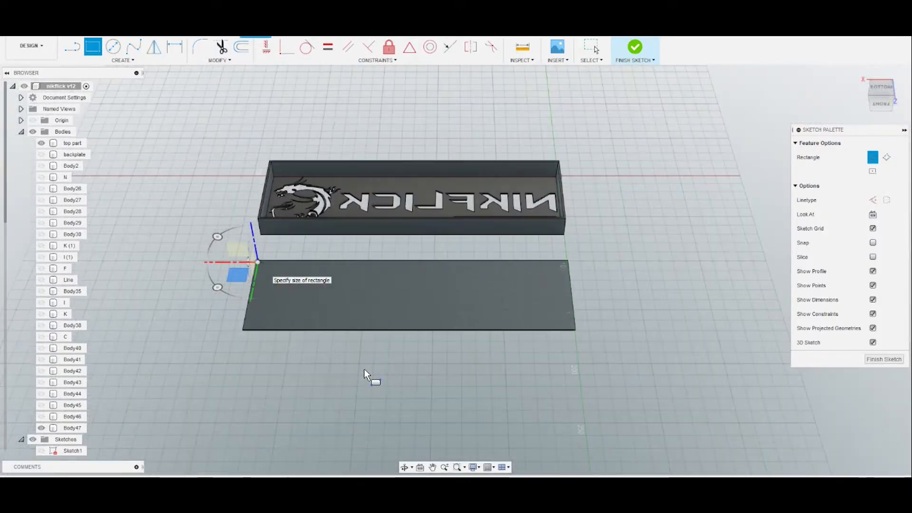
scroll(804, 461, "up", 5)
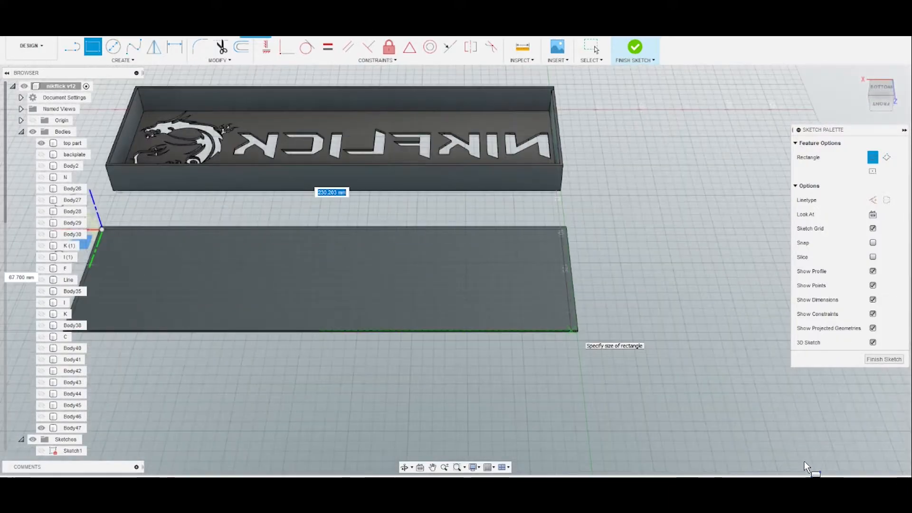
key("Return")
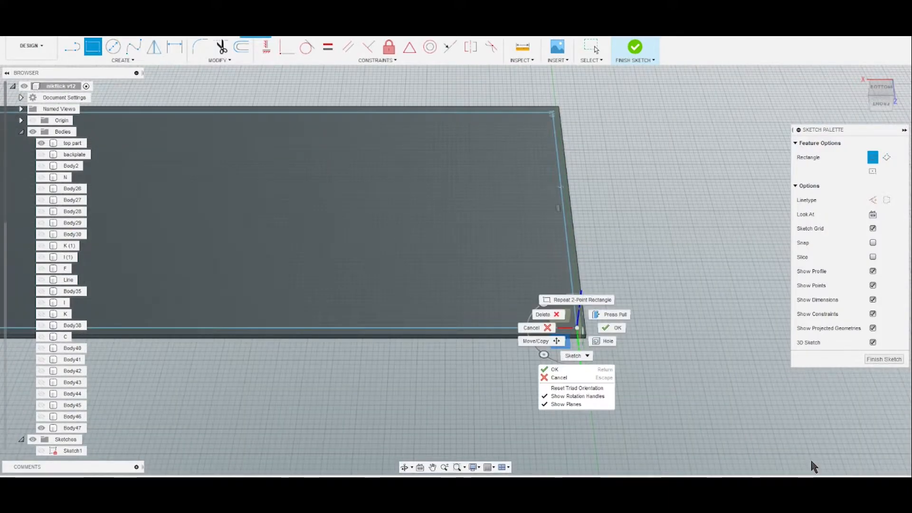
key("Escape")
- Dimension the inner rectangle 1.5 mm from the plate's top and right edges
key("d")
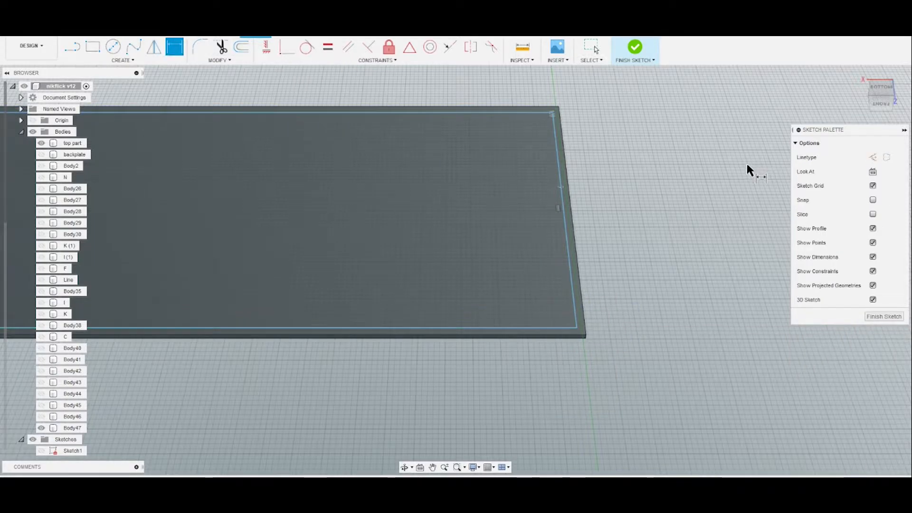
left_click(726, 161)
left_click(732, 149)
left_click(729, 123)
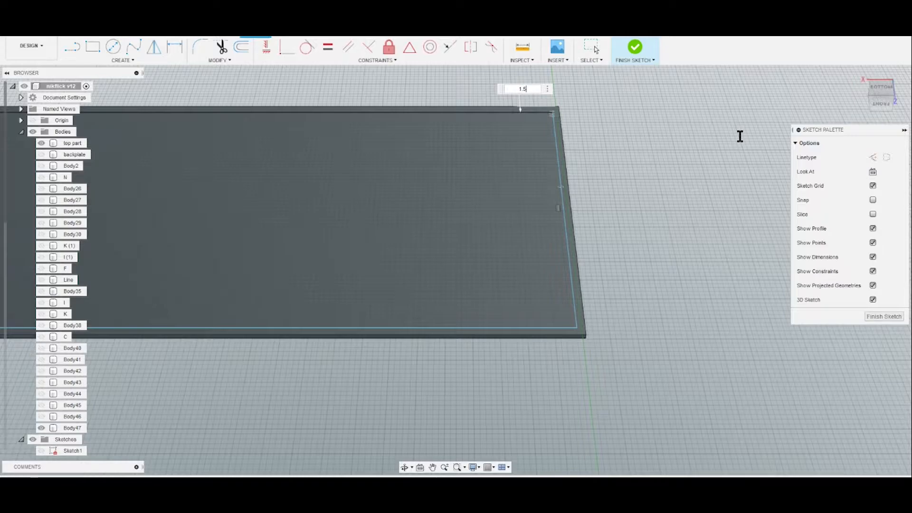
type("1.5")
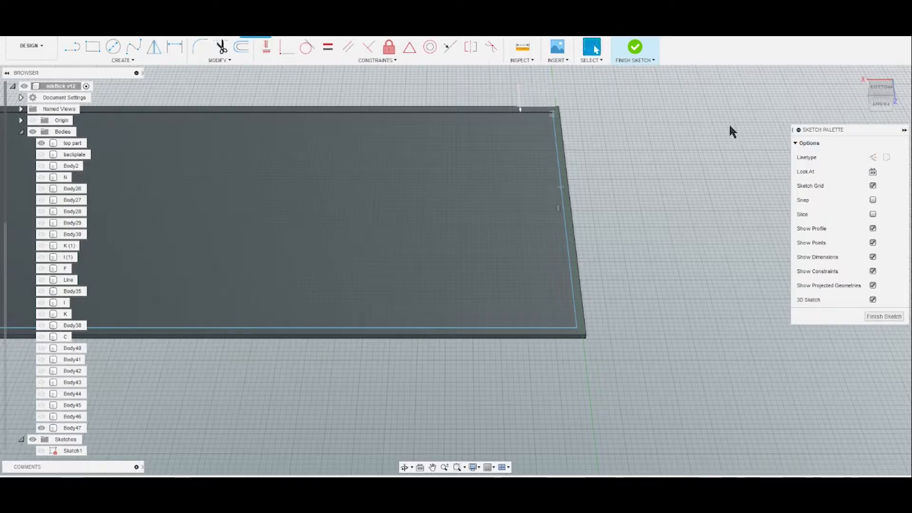
key("Return")
left_click(799, 222)
left_click(782, 216)
left_click(850, 211)
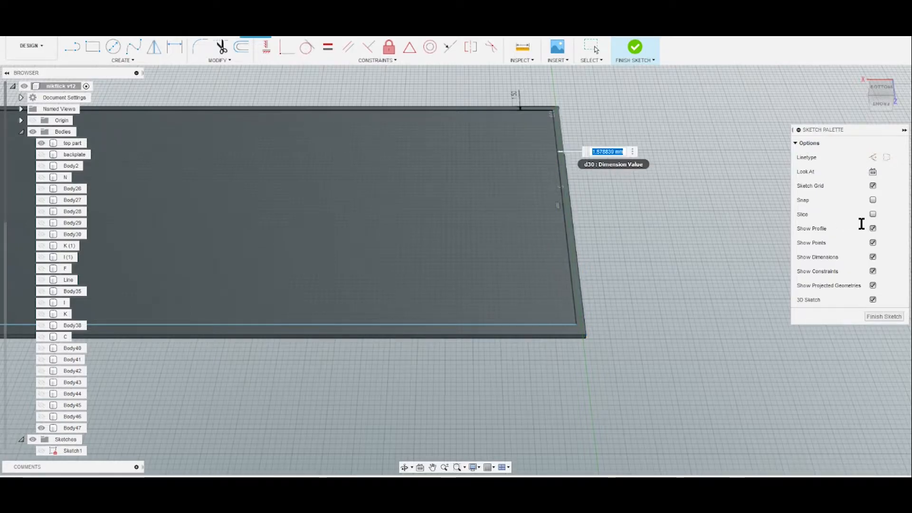
key("Return")
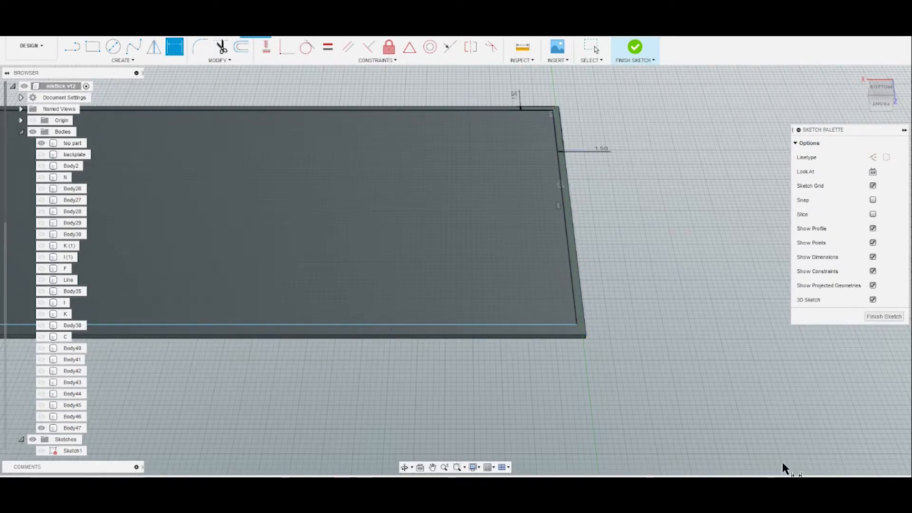
- Set the bottom and left gaps between inner rectangle and plate edge to 1.5 mm
left_click(533, 335)
left_click(536, 325)
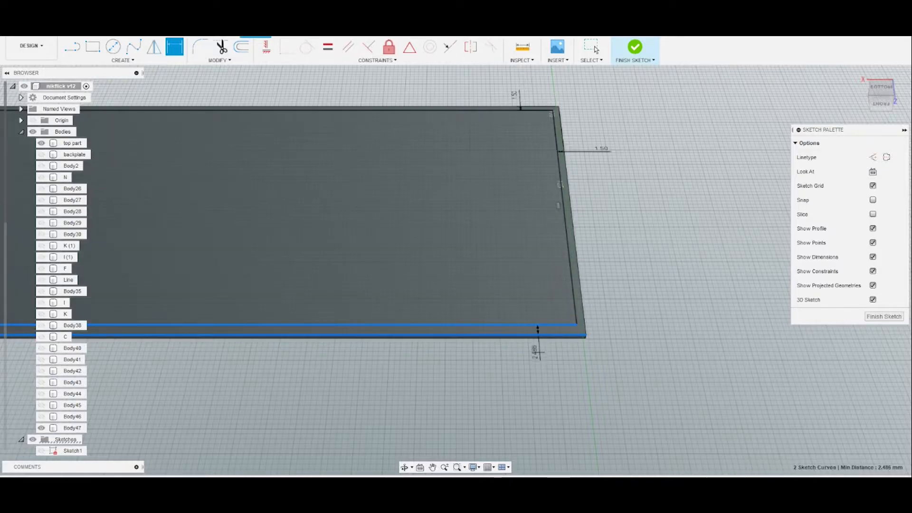
left_click(541, 365)
type("1.5")
key("Return")
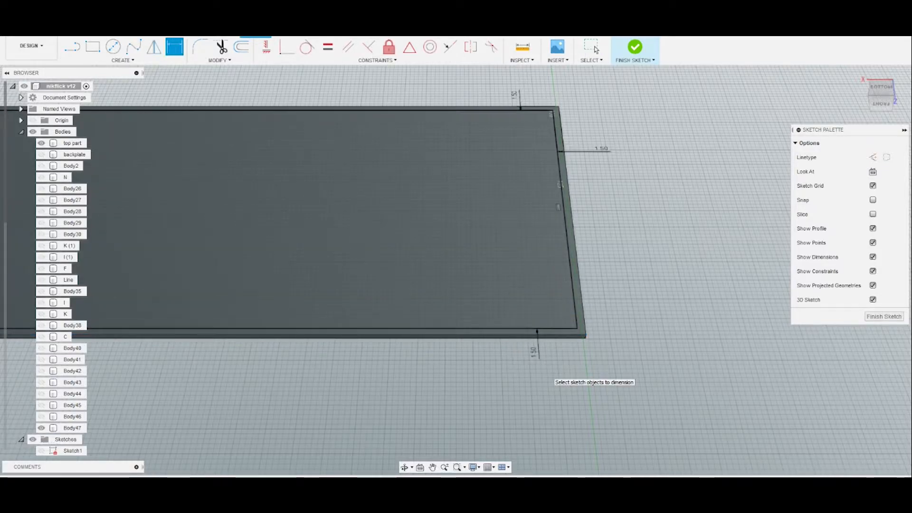
scroll(460, 407, "down", 5)
scroll(348, 434, "up", 3)
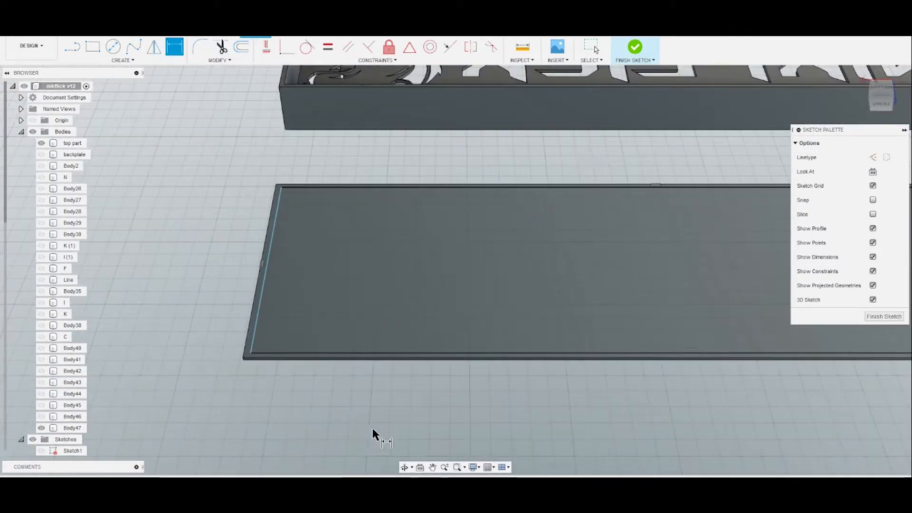
left_click(356, 433)
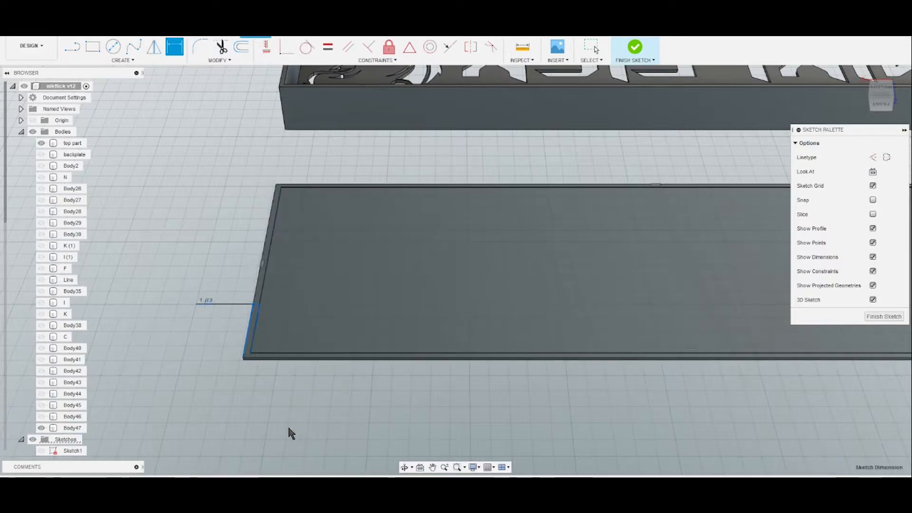
left_click(299, 438)
type("1.5")
key("Return")
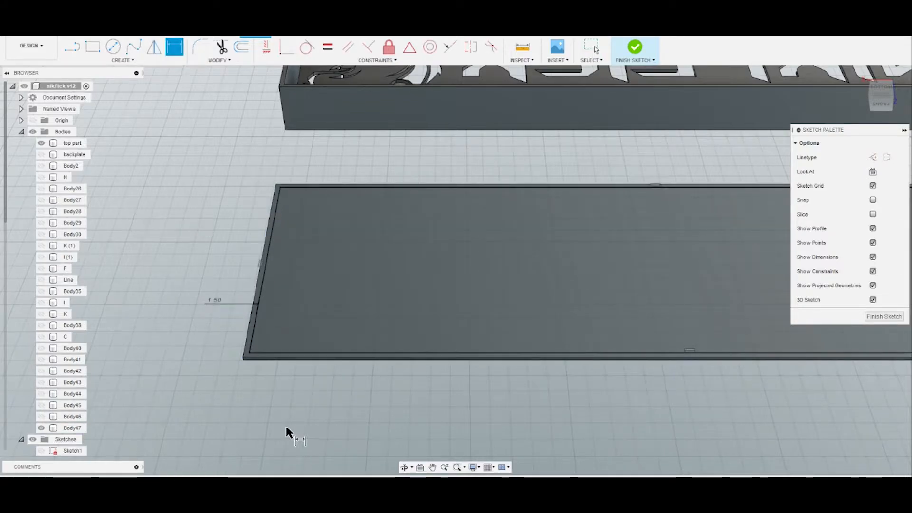
- Finish dimensioning and bring up the marking menu on the rim profile
scroll(287, 428, "down", 3)
scroll(287, 427, "down", 3)
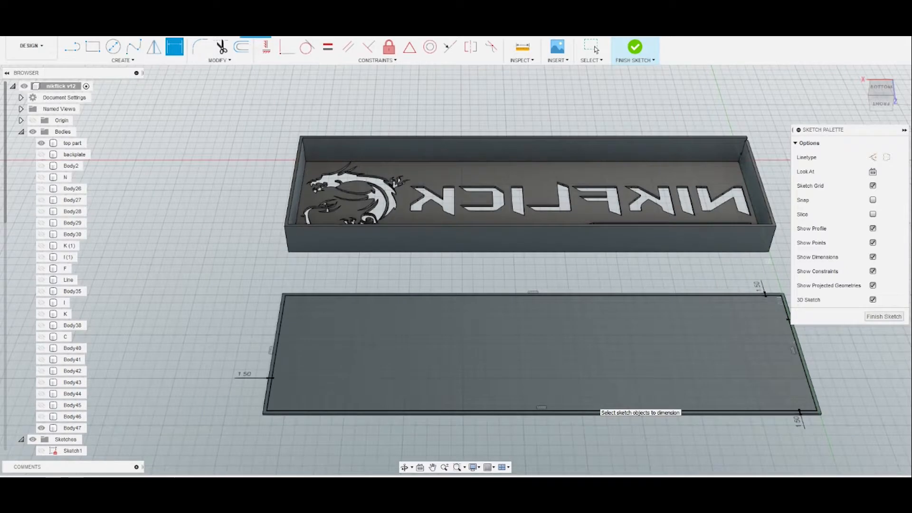
scroll(598, 409, "up", 2)
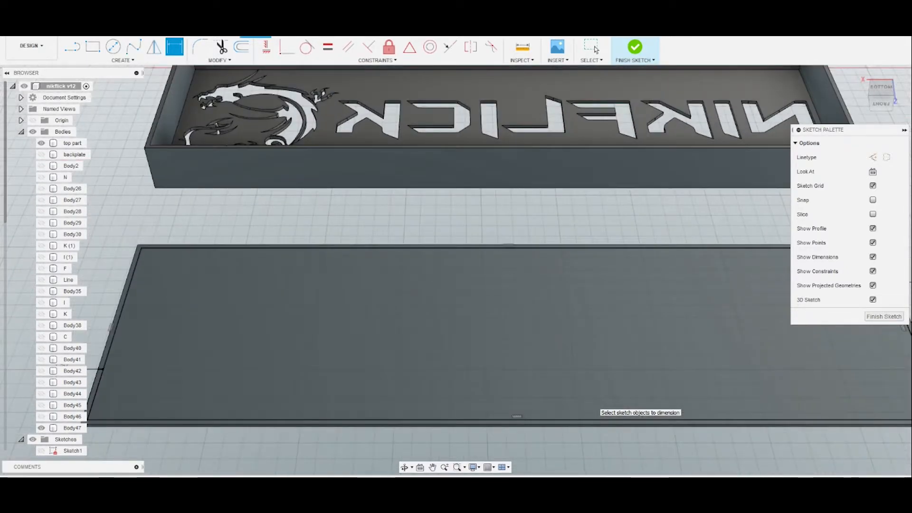
right_click(569, 350)
left_click(532, 350)
scroll(530, 395, "up", 3)
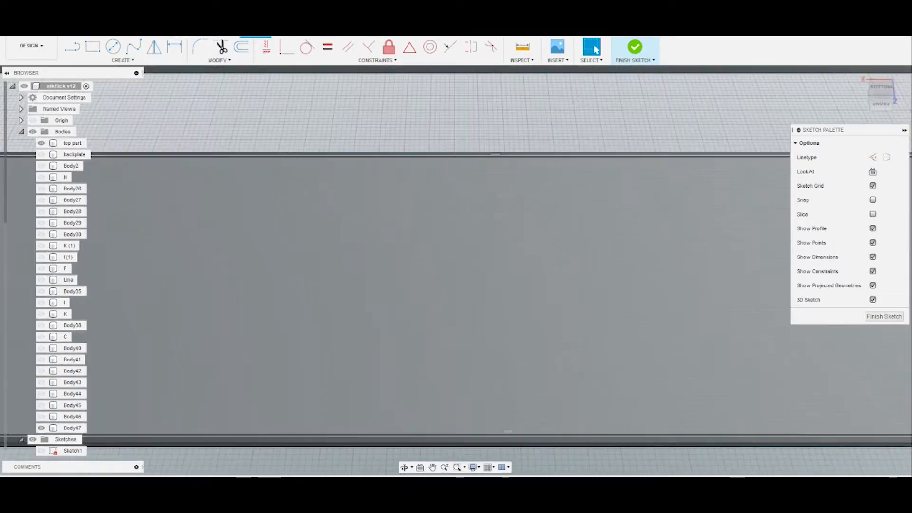
scroll(604, 439, "down", 3)
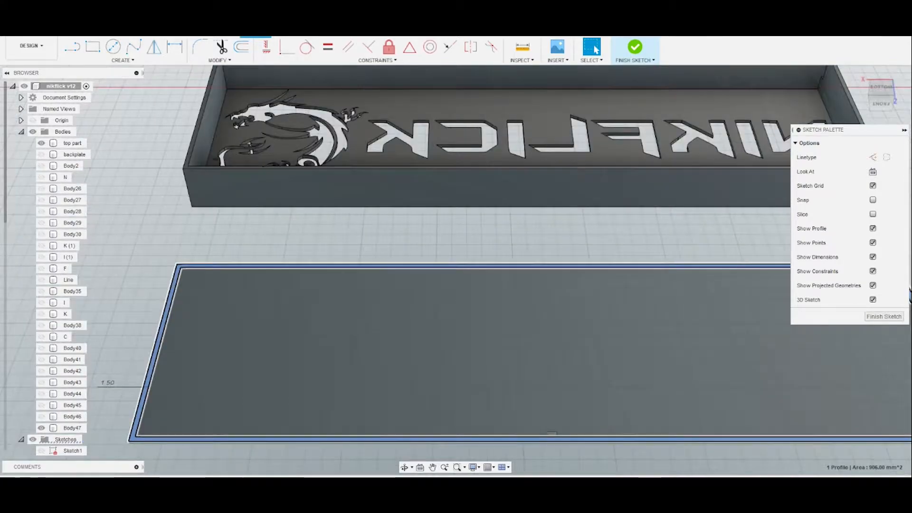
right_click(604, 438)
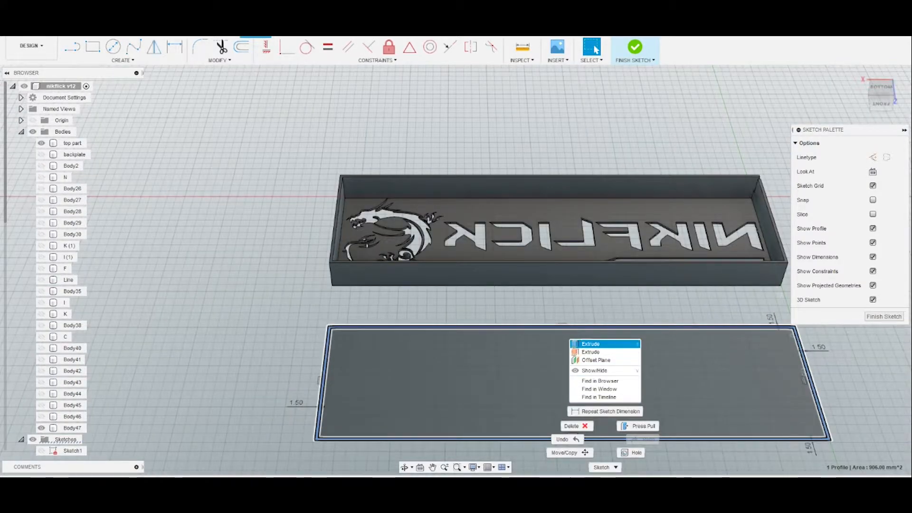
- Extrude the 1.5 mm rim profile 17 mm, joined to Body47, and orbit to view both boxes
left_click(590, 343)
type("1")
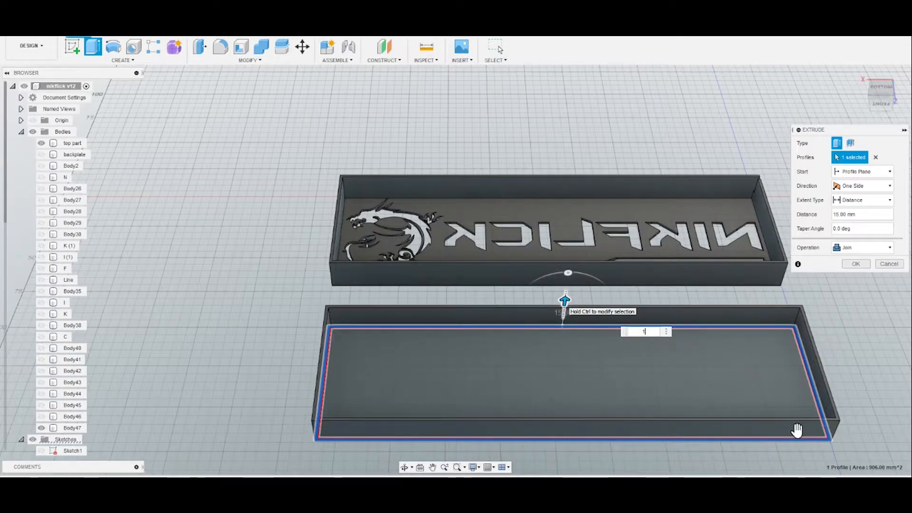
type("57")
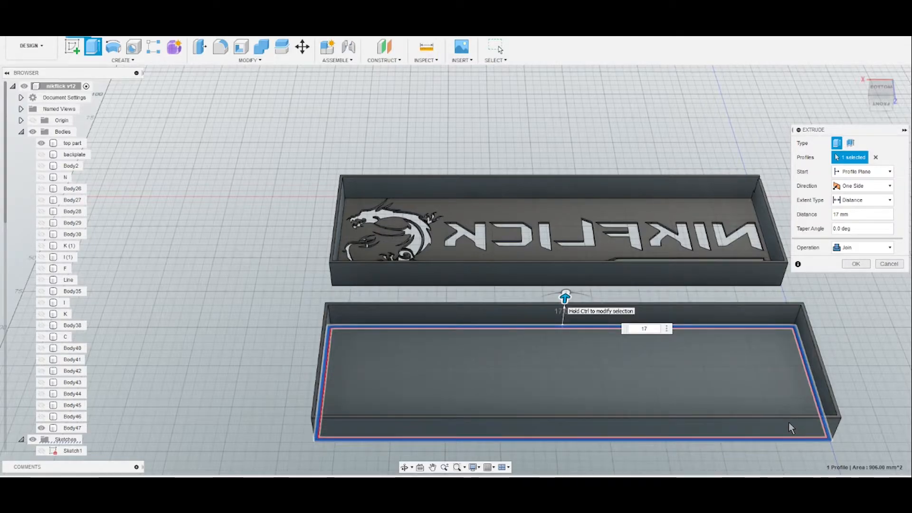
key("Return")
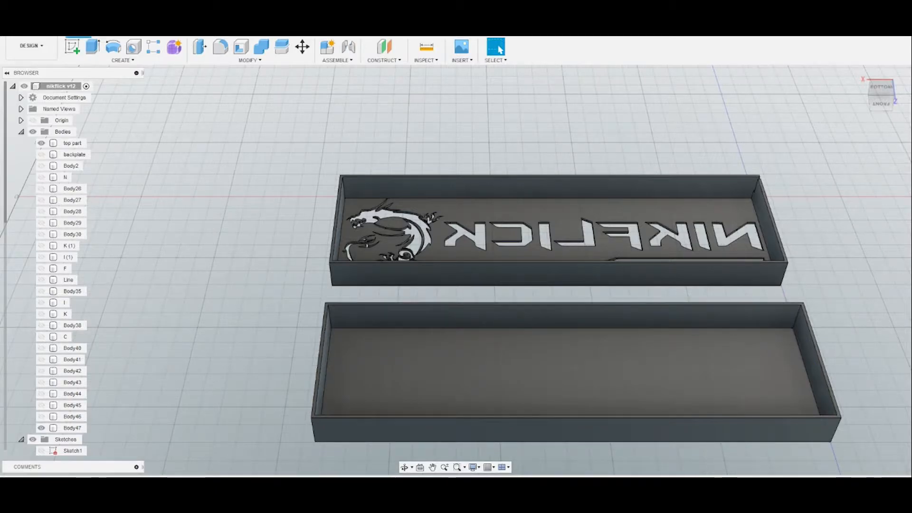
middle_click_drag(611, 461, 761, 333, "shift")
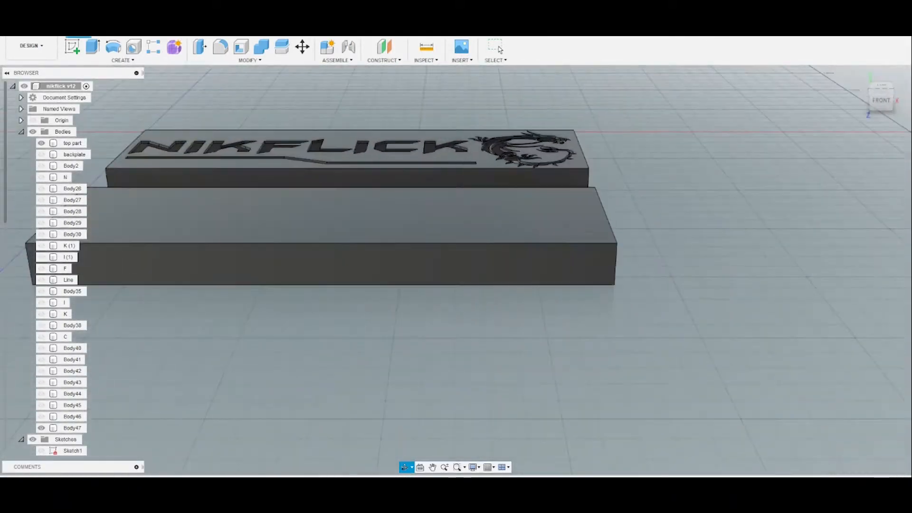
middle_click_drag(814, 309, 821, 305, "shift")
- Level the view to top-front, centre both boxes, and sketch on the lower box's face
middle_click_drag(556, 259, 646, 296)
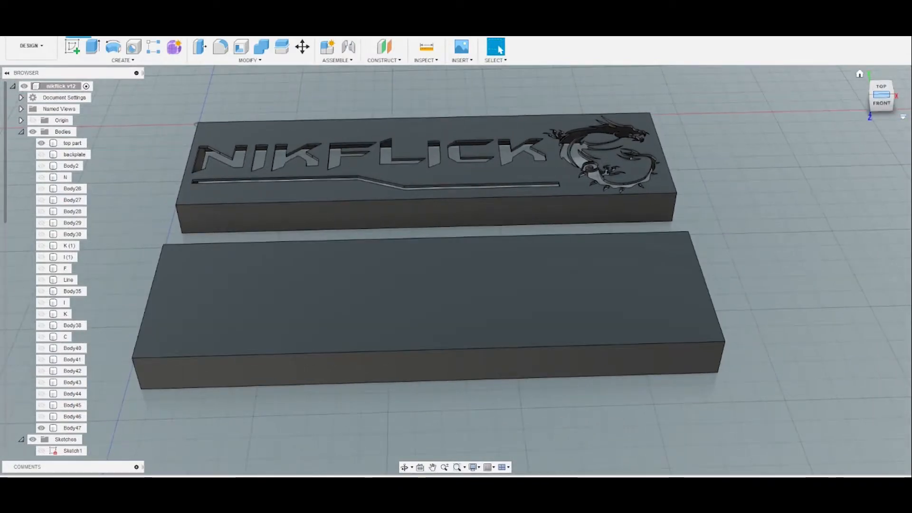
left_click(882, 95)
middle_click_drag(767, 292, 896, 275)
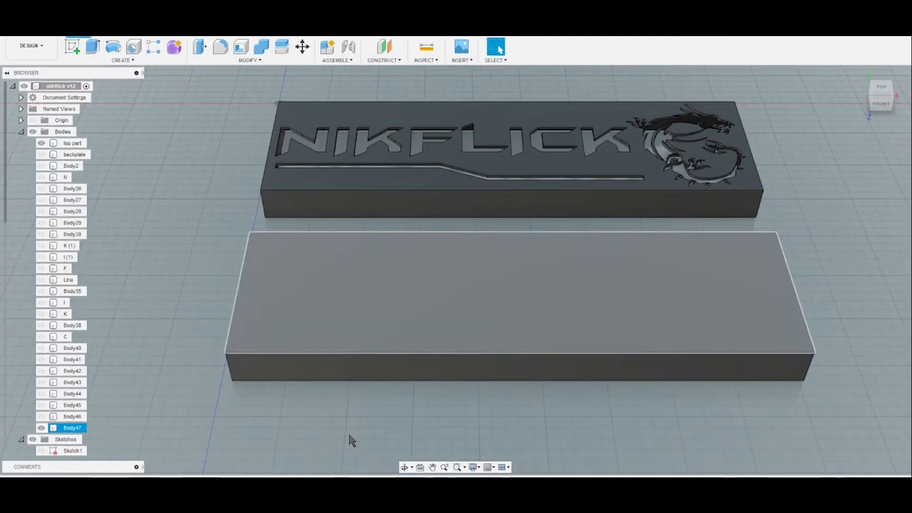
left_click(72, 46)
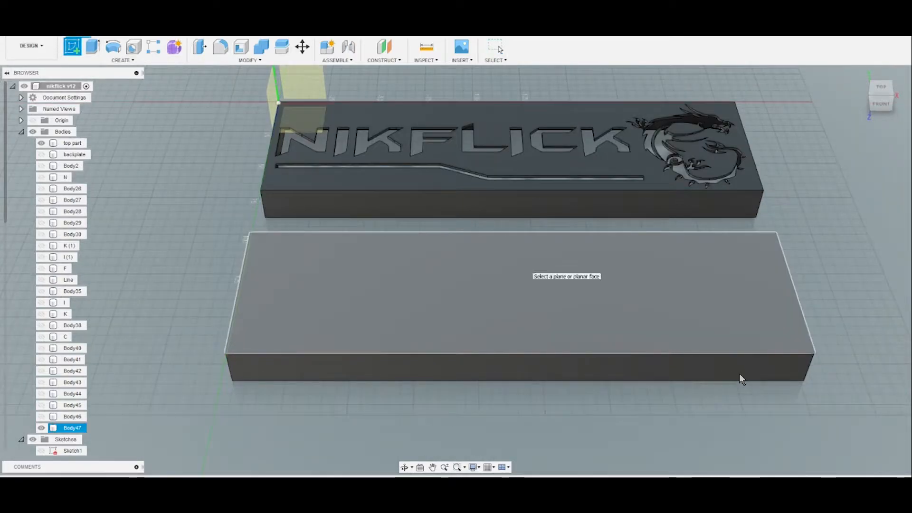
left_click(742, 377)
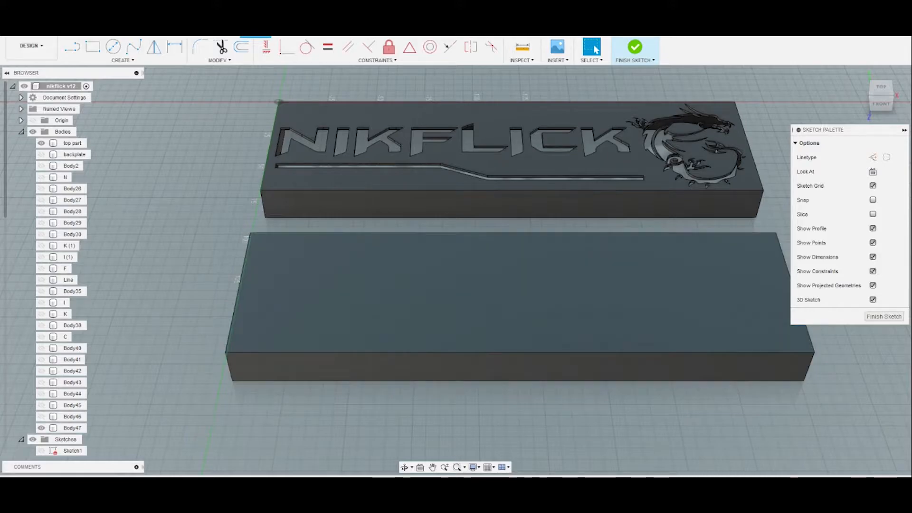
mouse_move(105, 503)
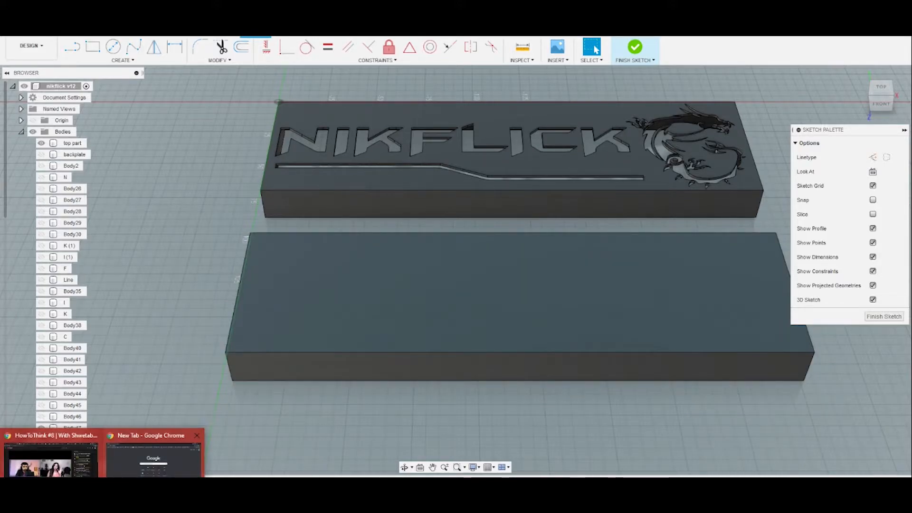
left_click(200, 466)
- Search 'batman forever font' and open its dafont page
left_click(264, 26)
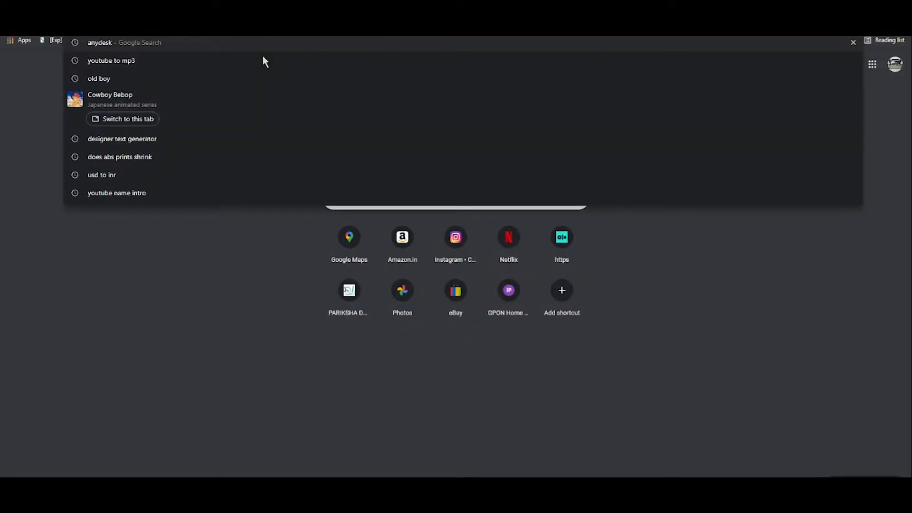
type("batman forever font")
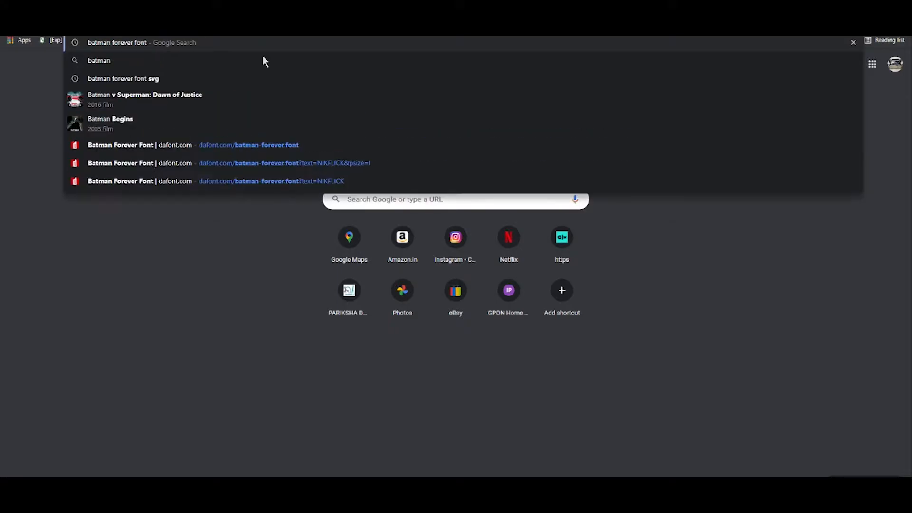
key("Right")
key("Return")
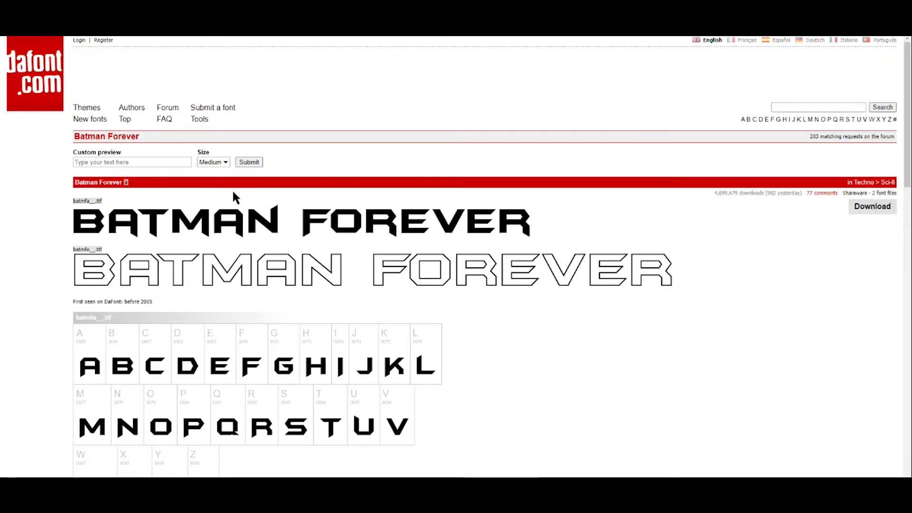
- Preview NIKFLICK in Batman Forever at Large size
type("NIKFLICK")
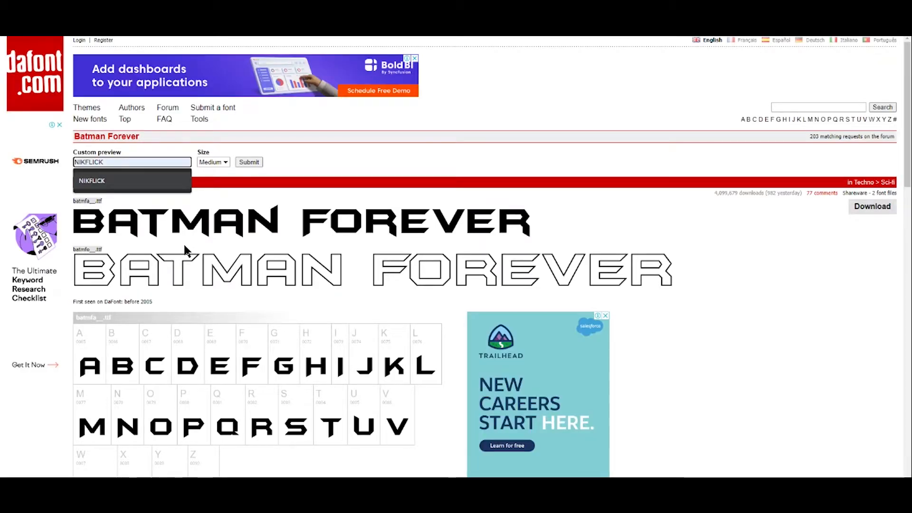
left_click(212, 163)
left_click(204, 196)
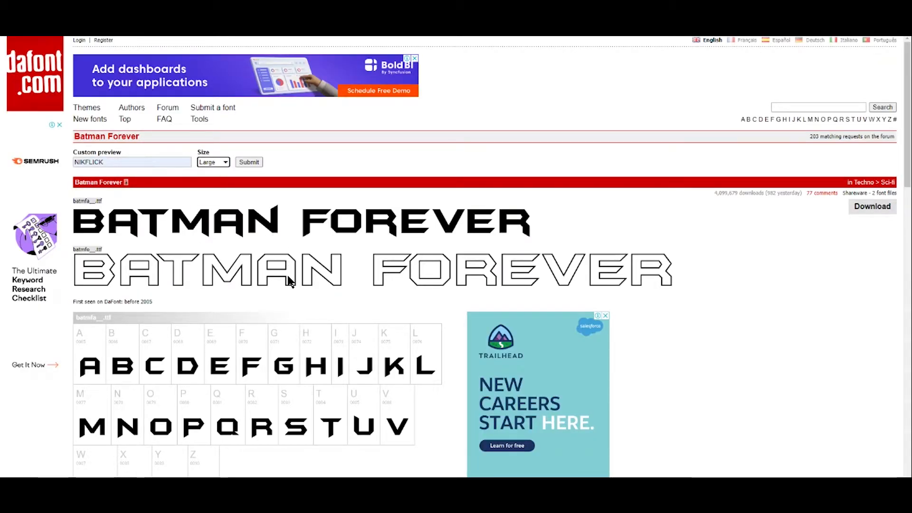
left_click(249, 162)
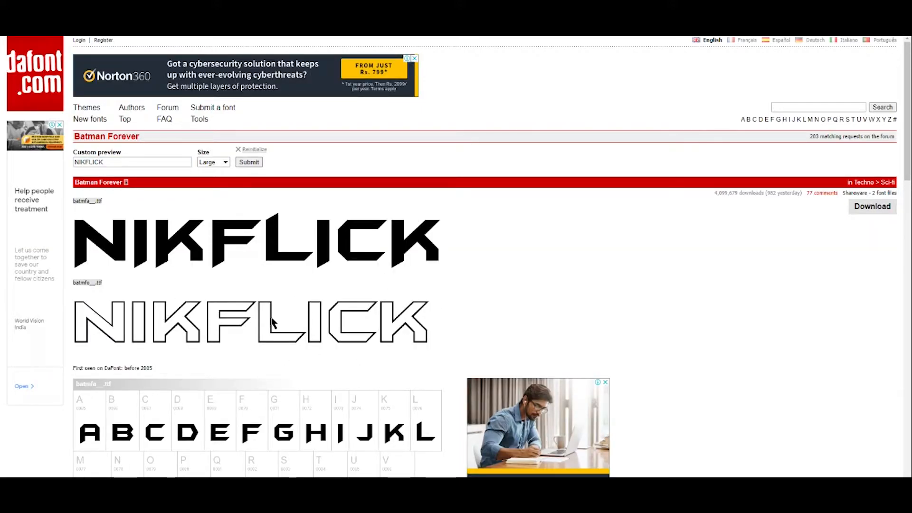
key("super")
type("snipp")
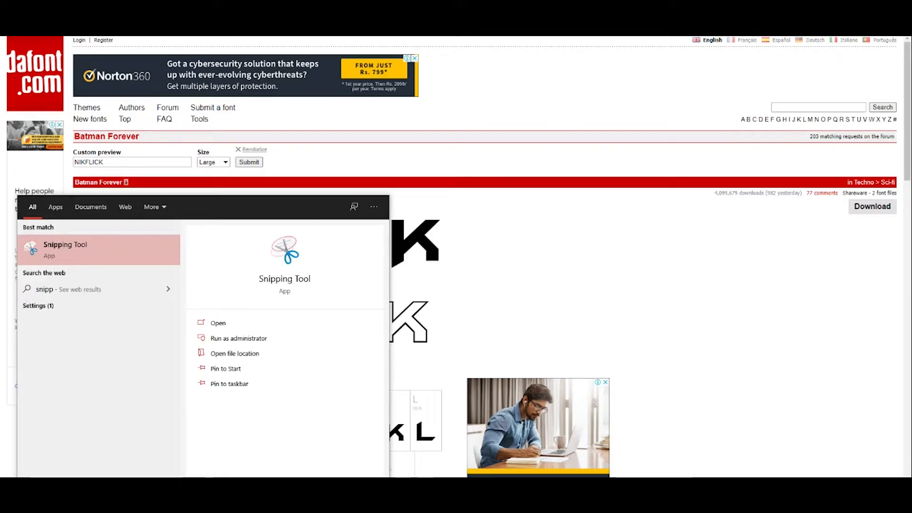
- Snip the solid NIKFLICK preview with Snipping Tool and save it as 'nik'
key("Return")
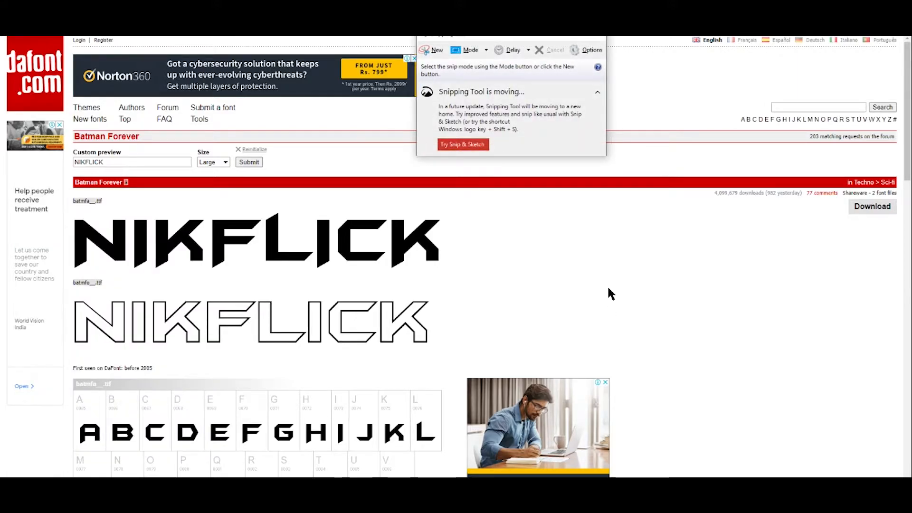
key("ctrl+n")
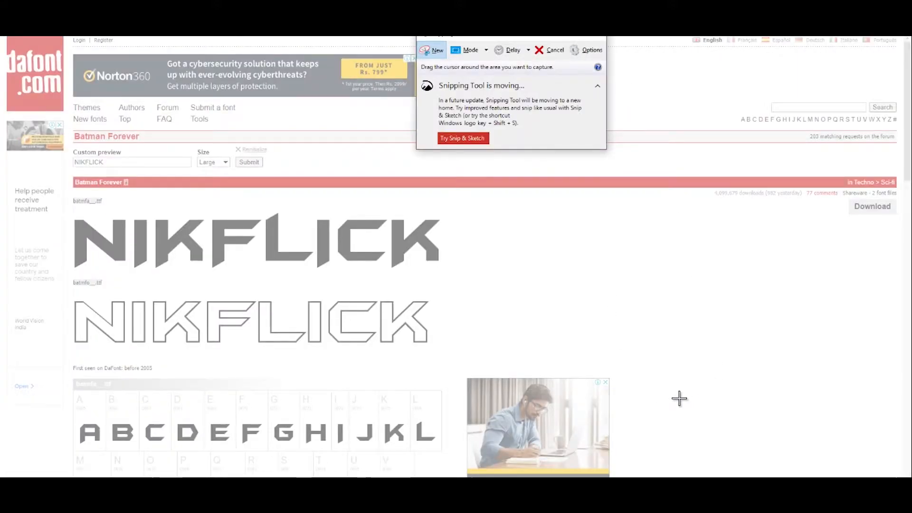
left_click(108, 300)
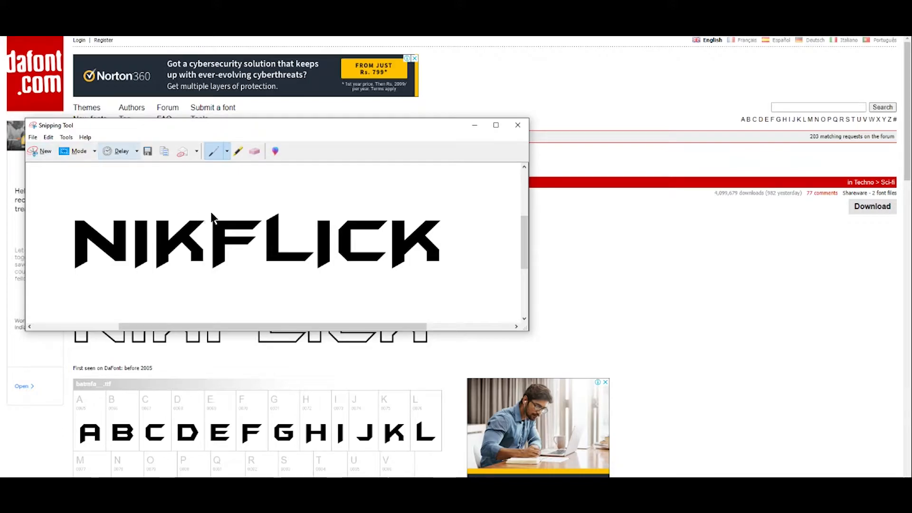
key("ctrl+s")
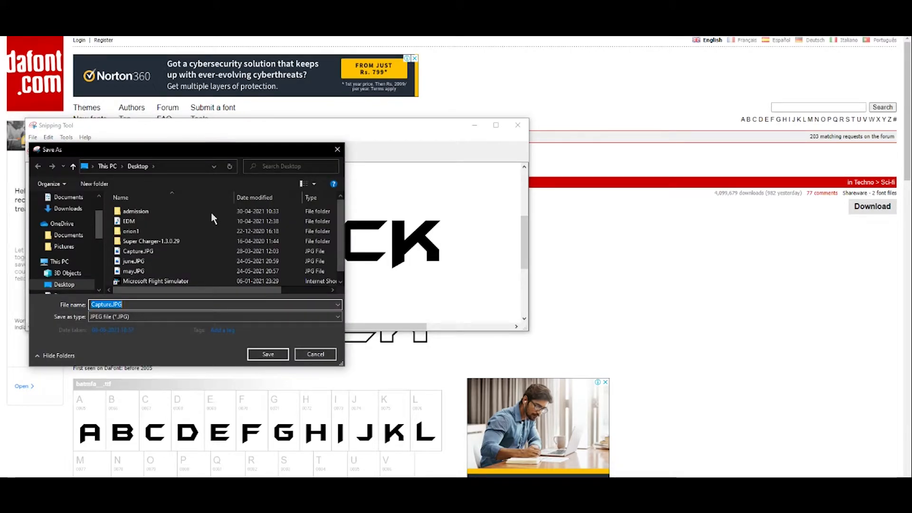
type("nik")
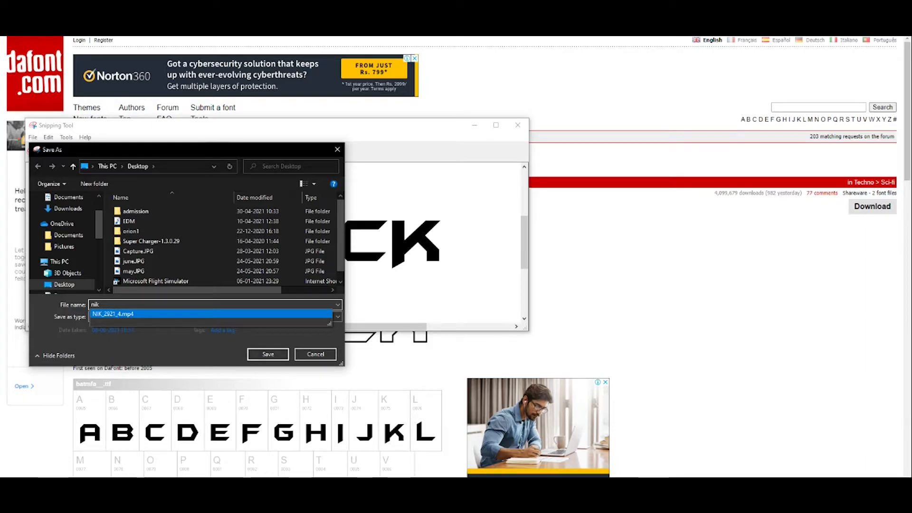
key("Return")
left_click(518, 125)
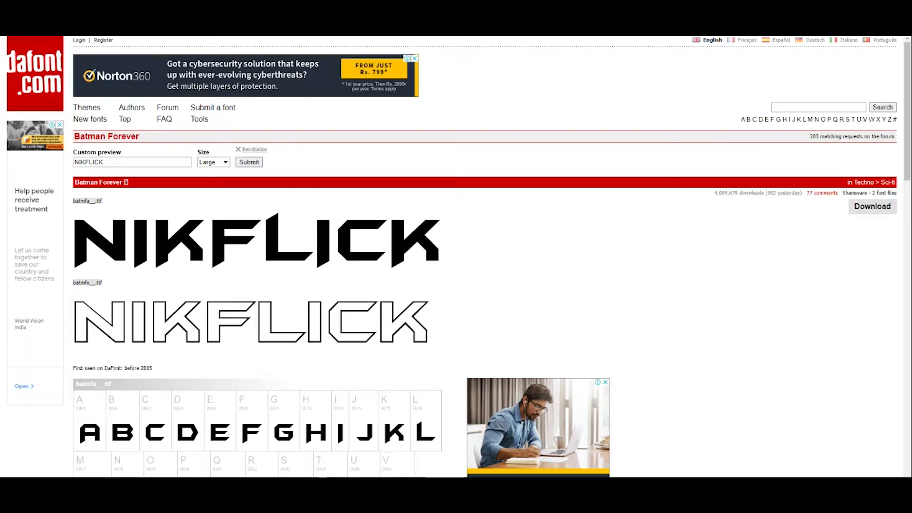
key("ctrl+t")
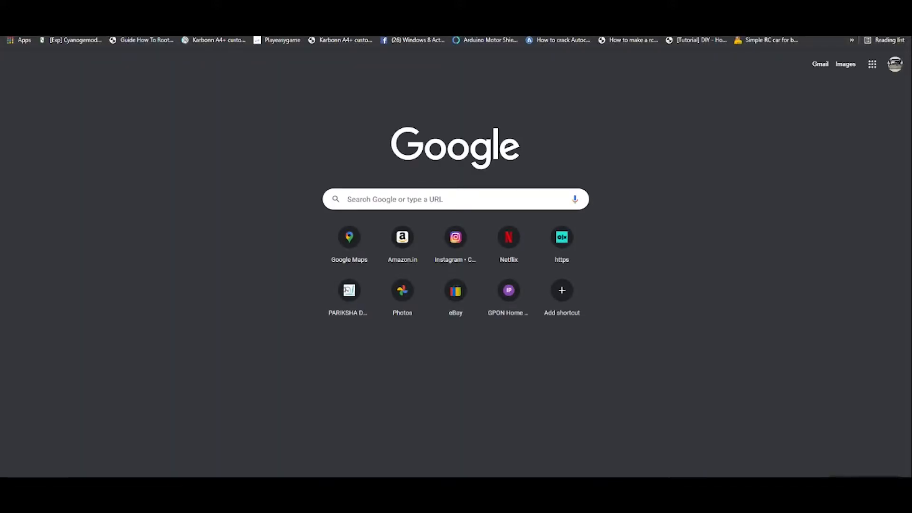
- Search 'jpg to svg' and drop nik.JPG onto online-convert's SVG converter
type("jpg to")
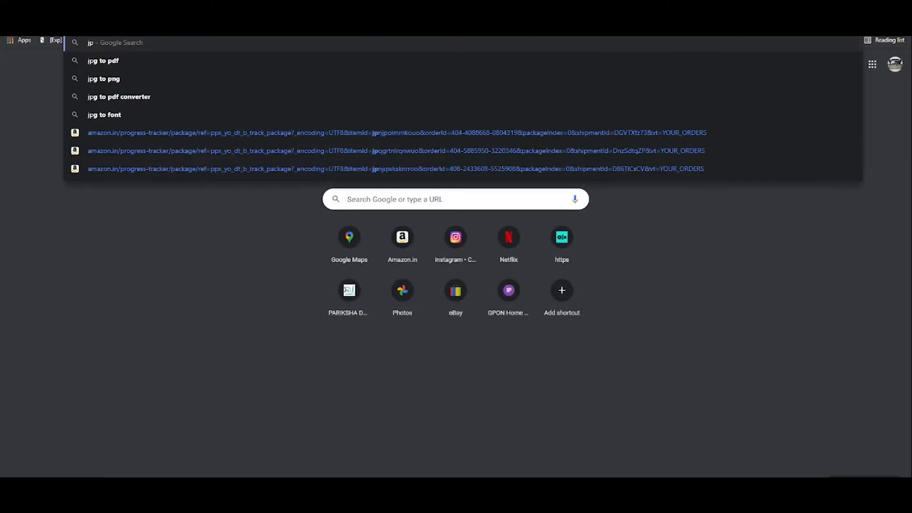
type(" svg")
key("Return")
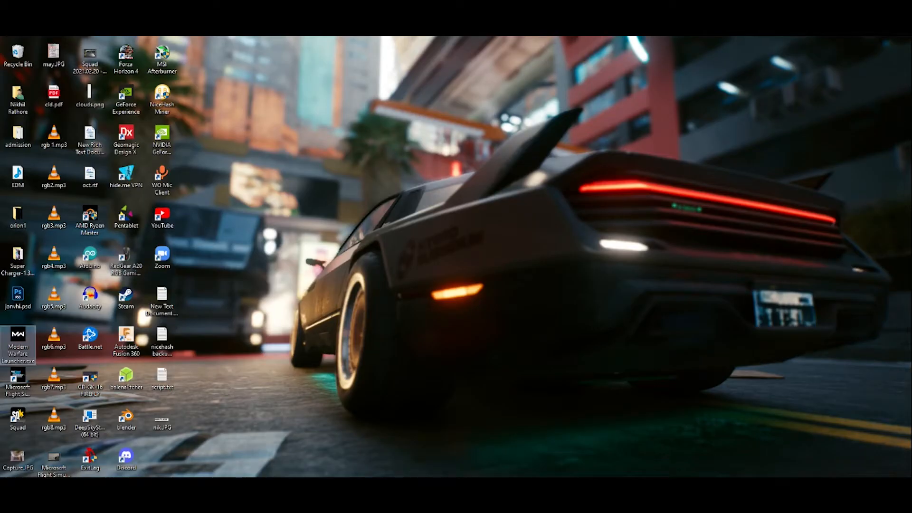
left_click_drag(162, 422, 177, 423)
left_click_drag(114, 486, 102, 488)
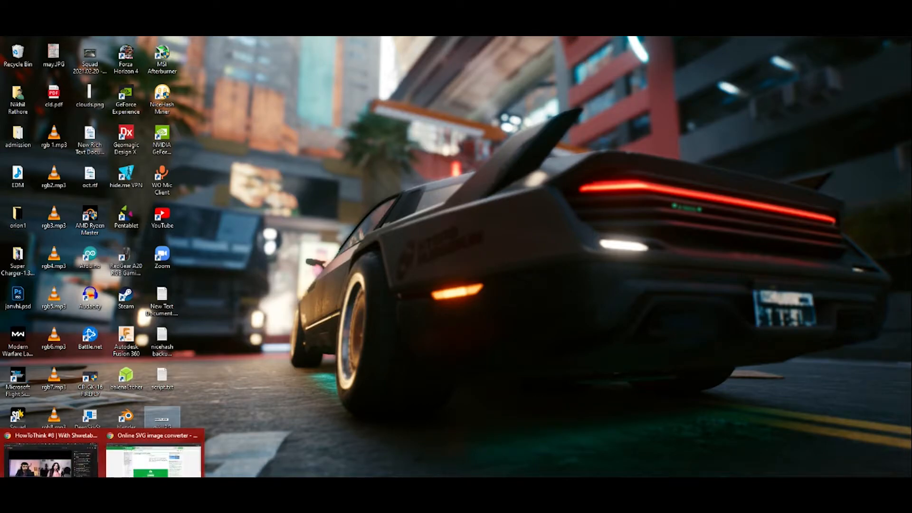
left_click_drag(218, 472, 176, 473)
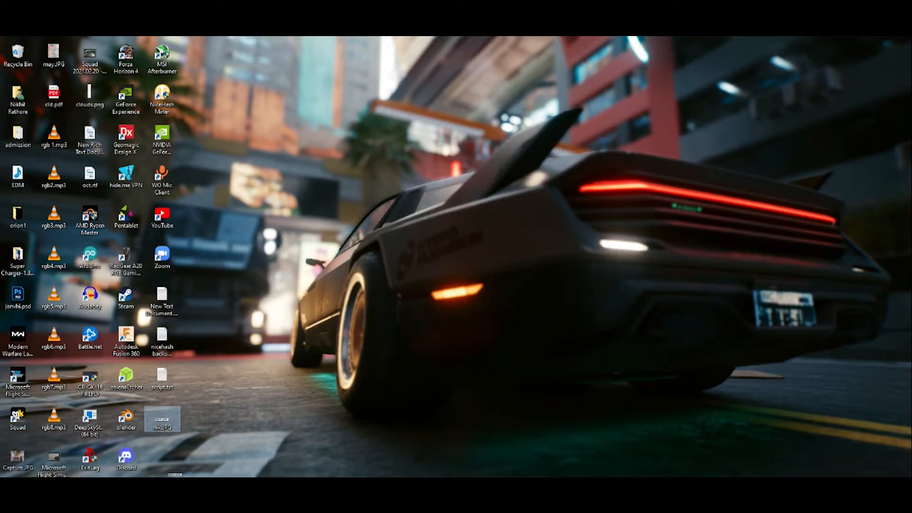
left_click_drag(112, 486, 434, 289)
left_click_drag(608, 397, 608, 398)
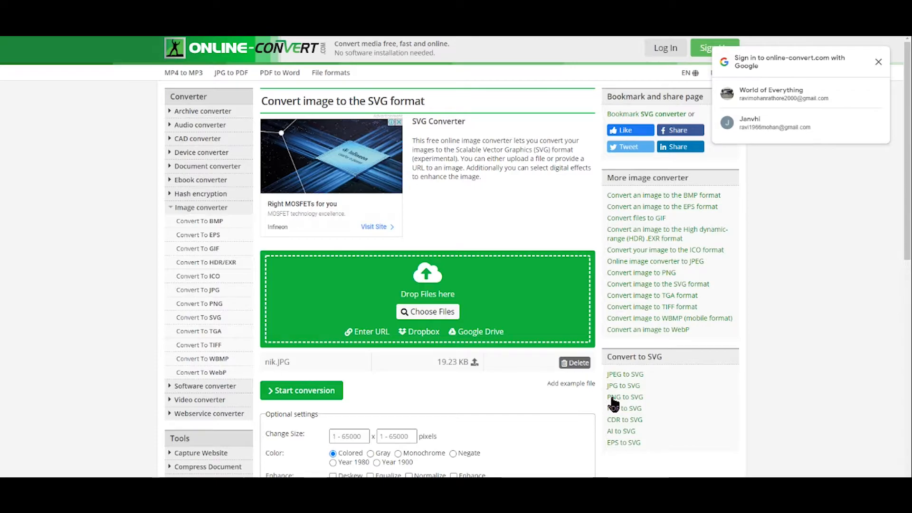
- Convert nik.JPG to a monochrome nik.svg and open the downloaded file
scroll(471, 359, "down", 2)
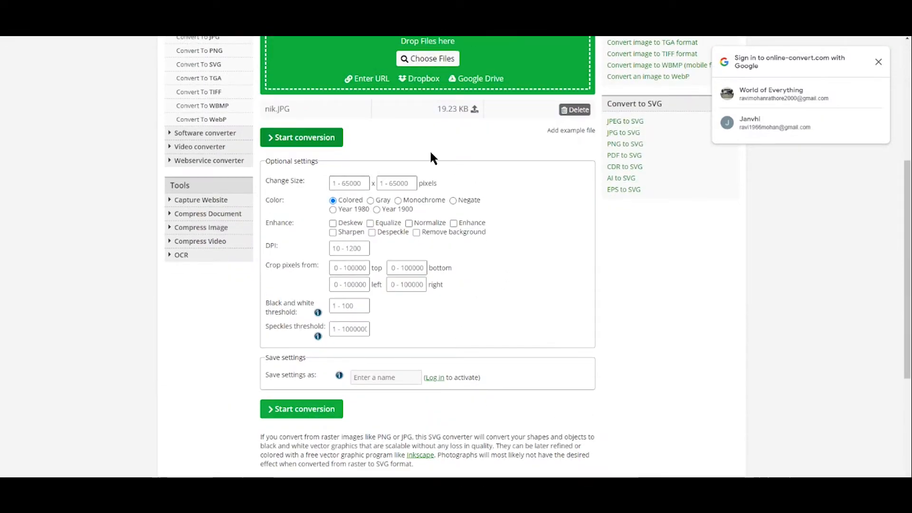
double_click(382, 154)
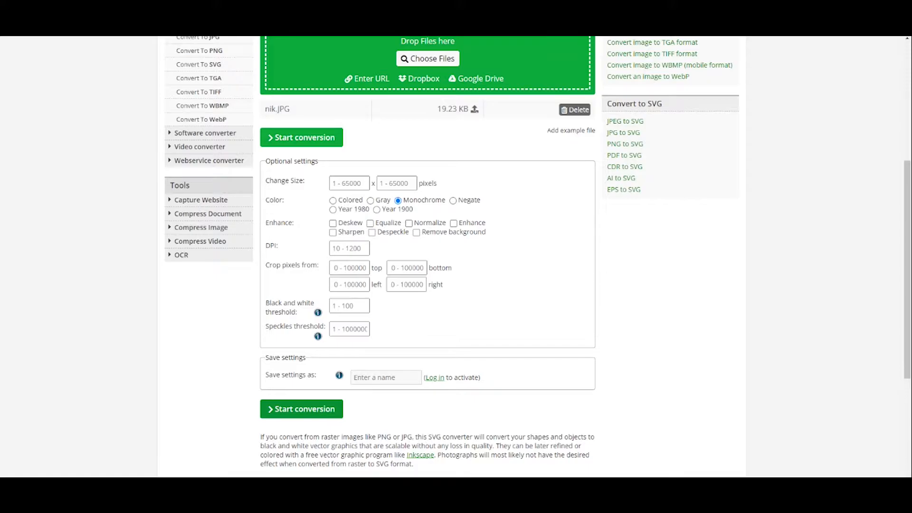
left_click(301, 409)
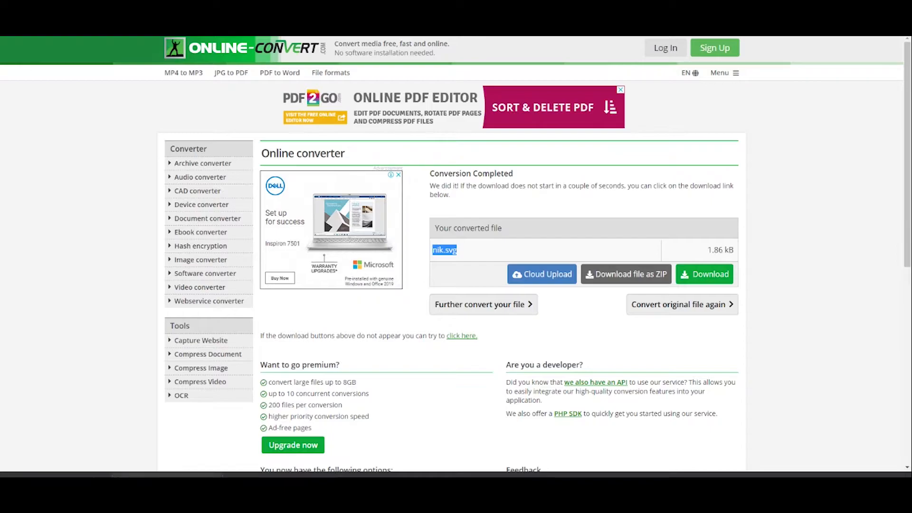
left_click(213, 483)
left_click(228, 414)
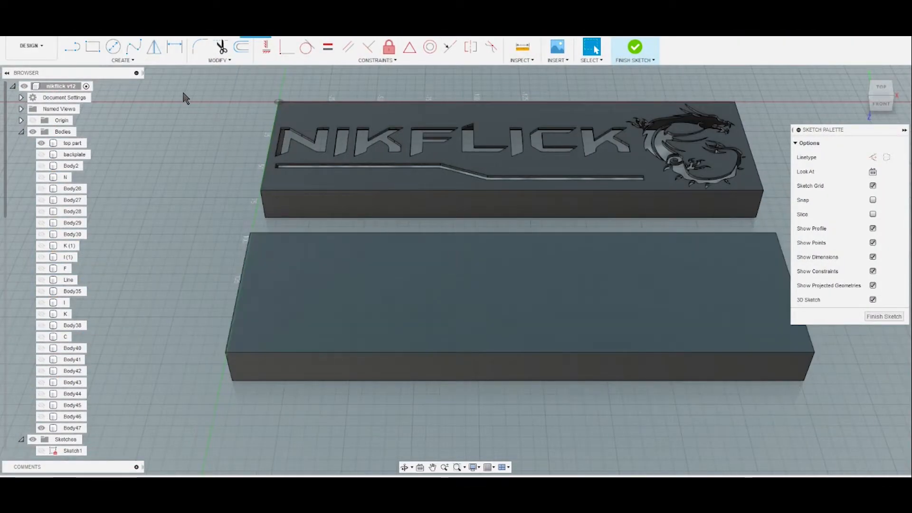
- Insert nik.svg into the sketch with Insert SVG
left_click(558, 60)
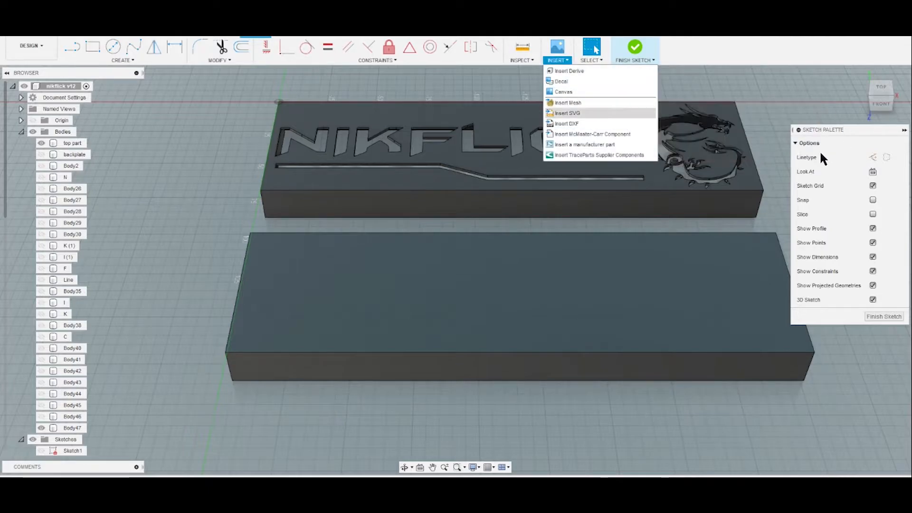
left_click(573, 112)
left_click(338, 342)
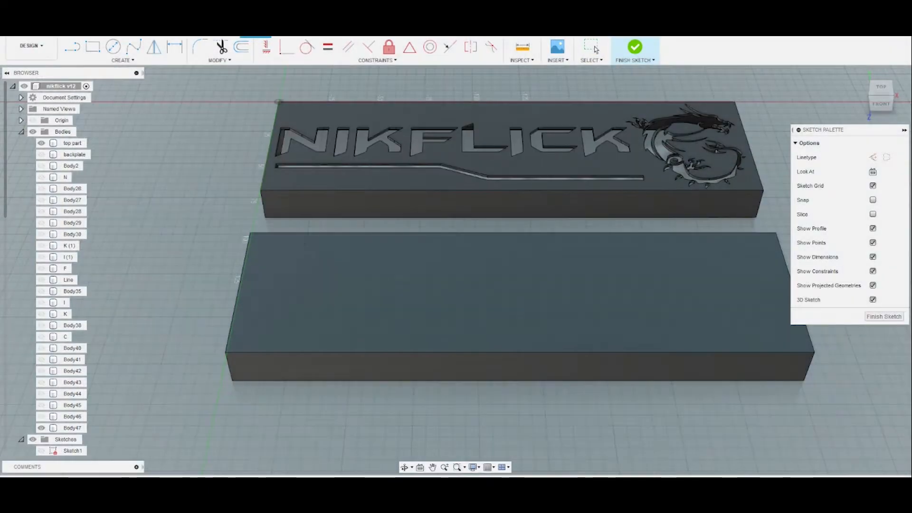
left_click(167, 168)
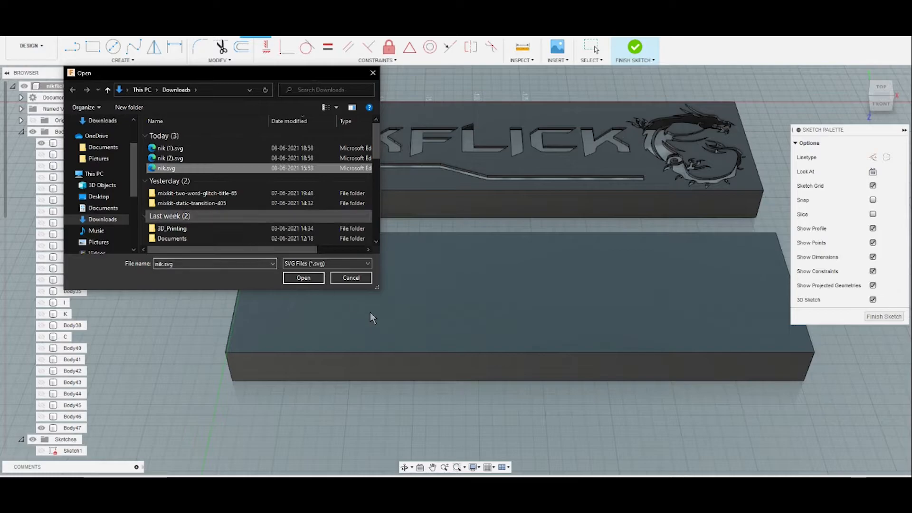
left_click(304, 277)
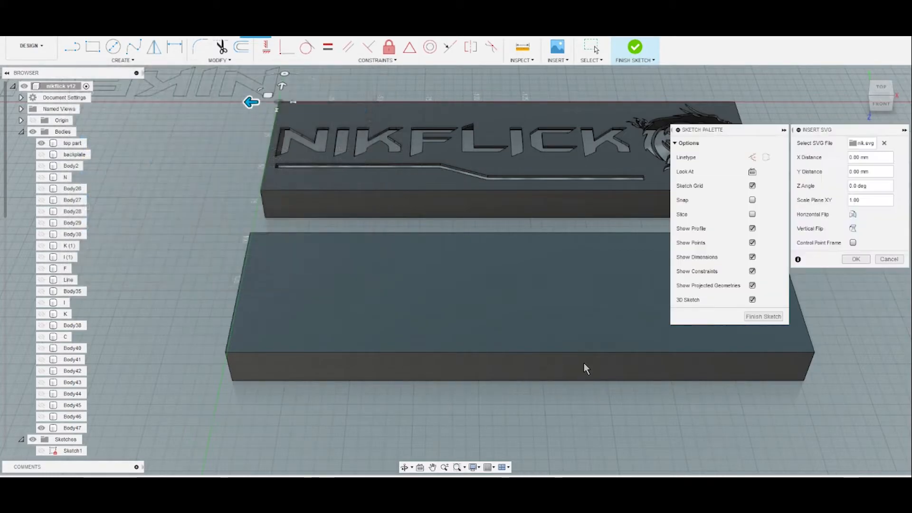
- Move the NIKFLICK outline onto the lower plate, rotate it 180°, and confirm
left_click_drag(380, 141, 456, 399)
left_click_drag(481, 363, 362, 376)
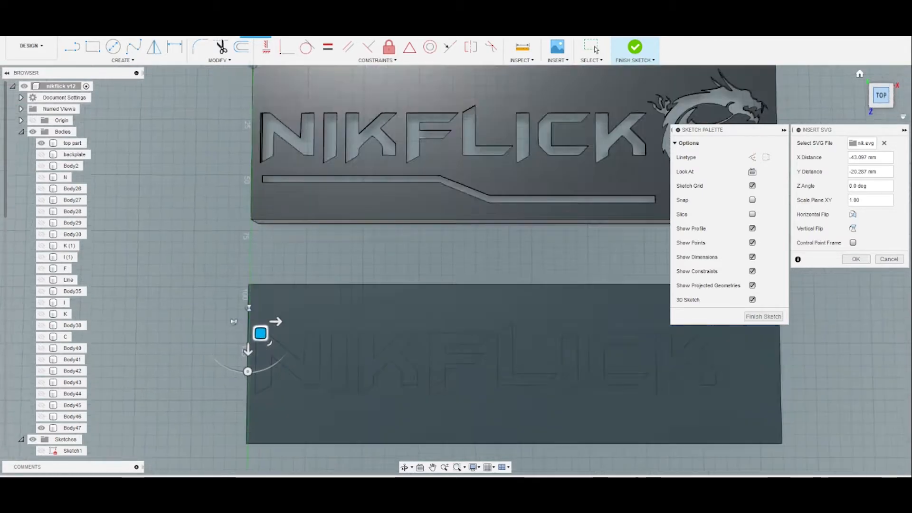
middle_click_drag(735, 367, 688, 312)
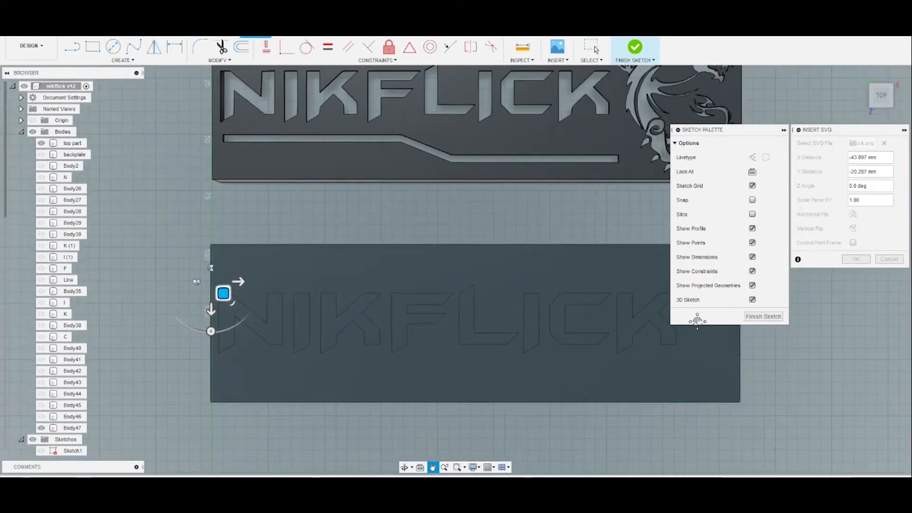
scroll(688, 312, "up", 3)
scroll(688, 311, "down", 5)
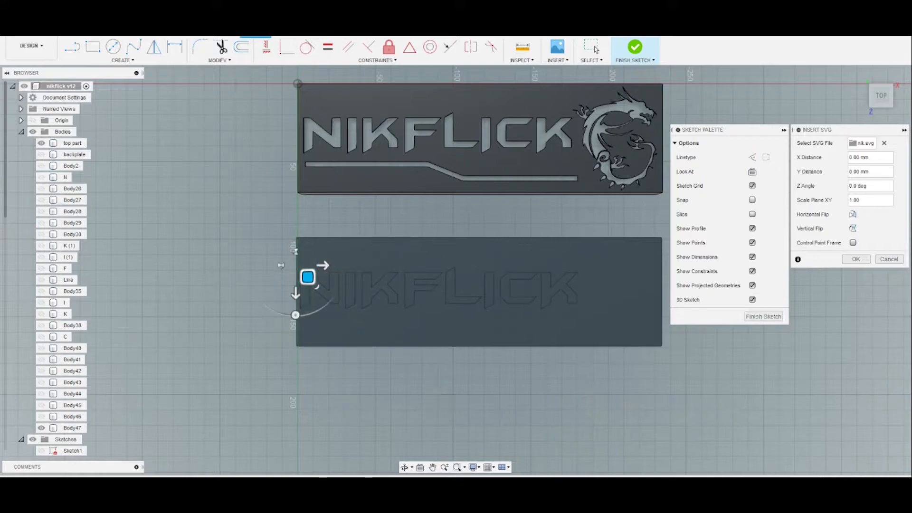
key("Return")
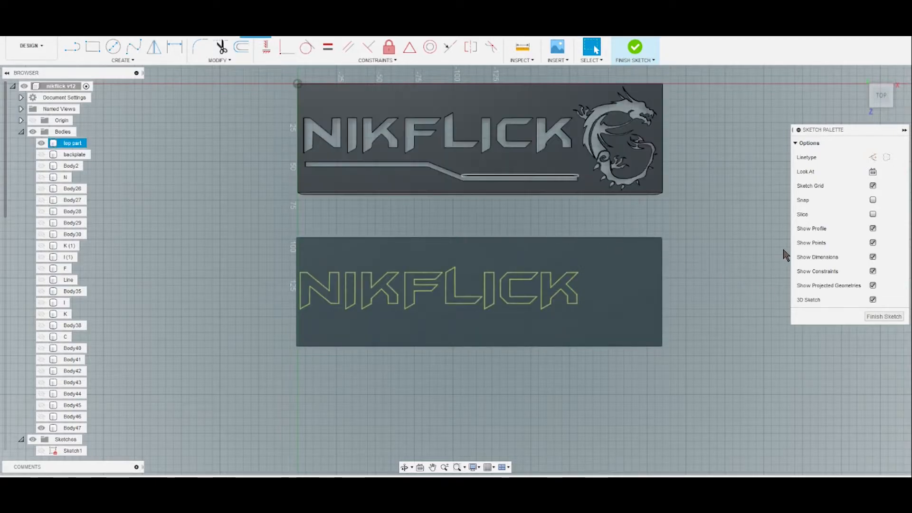
- Draw a stepped line under the NIKFLICK lettering from the plate's left side to the right
key("l")
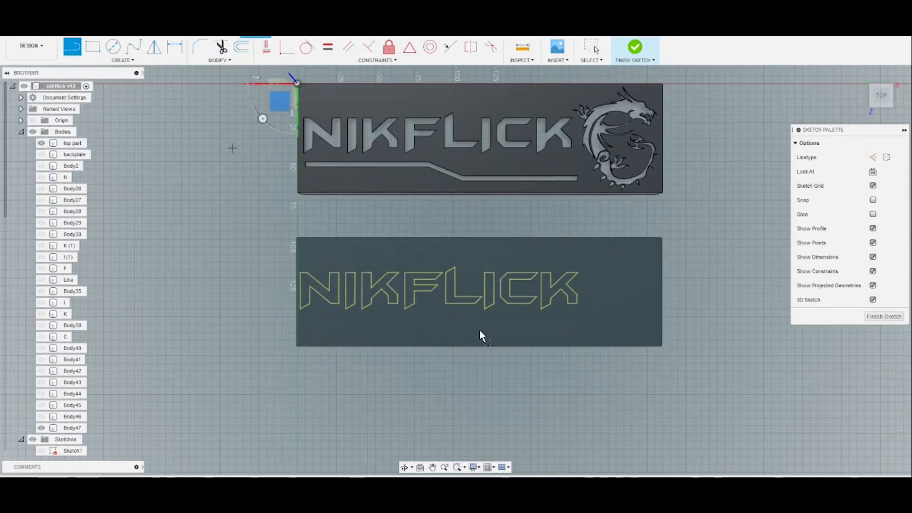
left_click(306, 319)
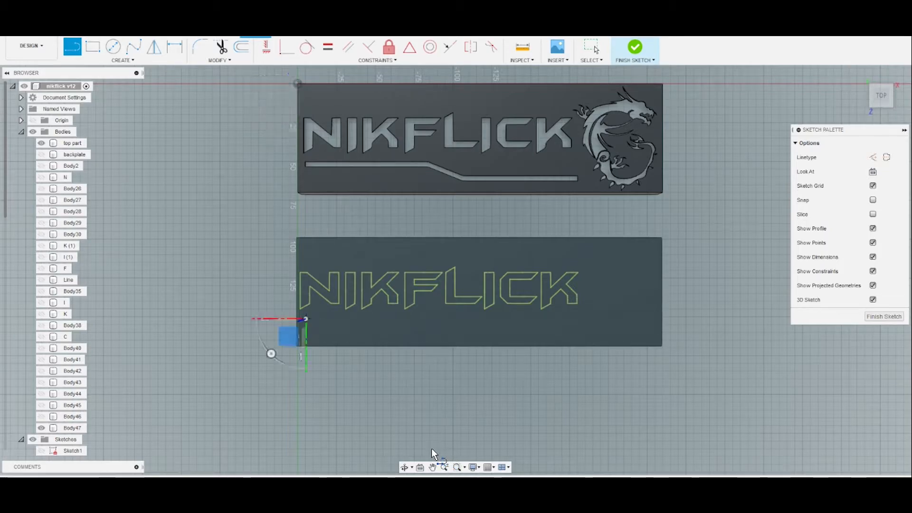
left_click(418, 319)
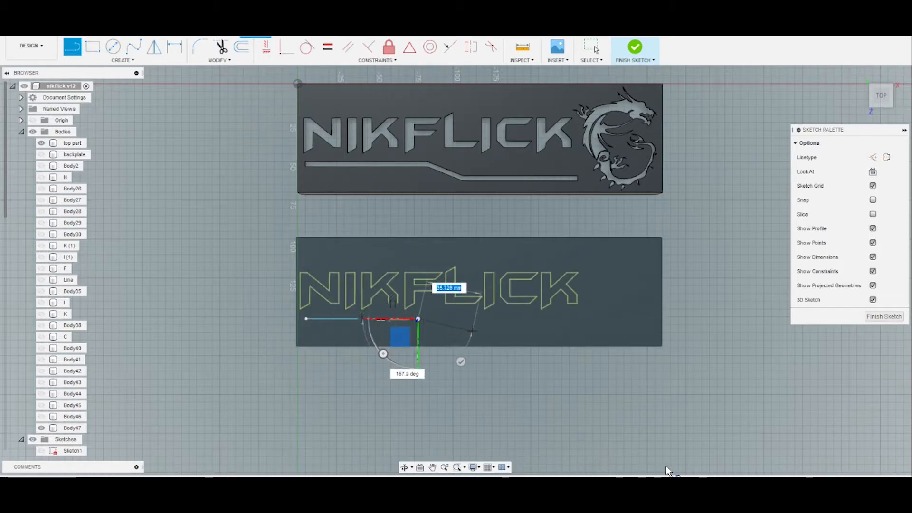
left_click(472, 330)
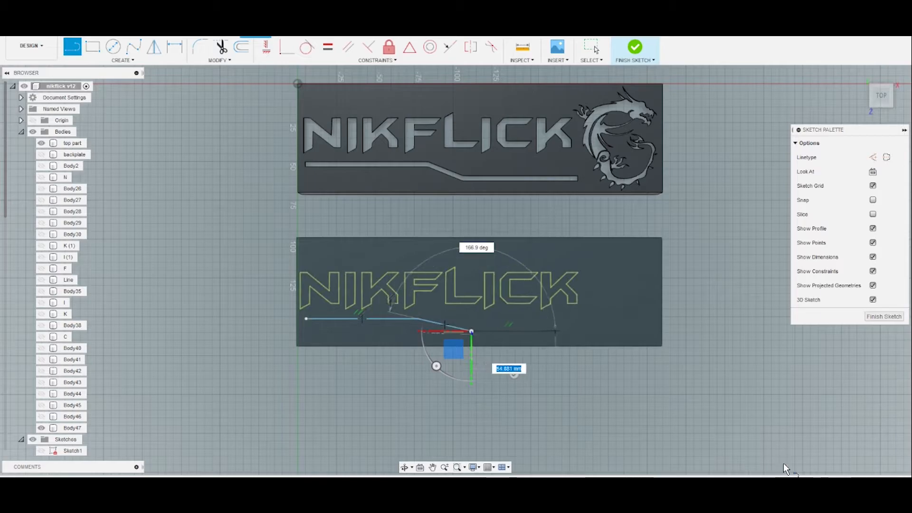
left_click(570, 331)
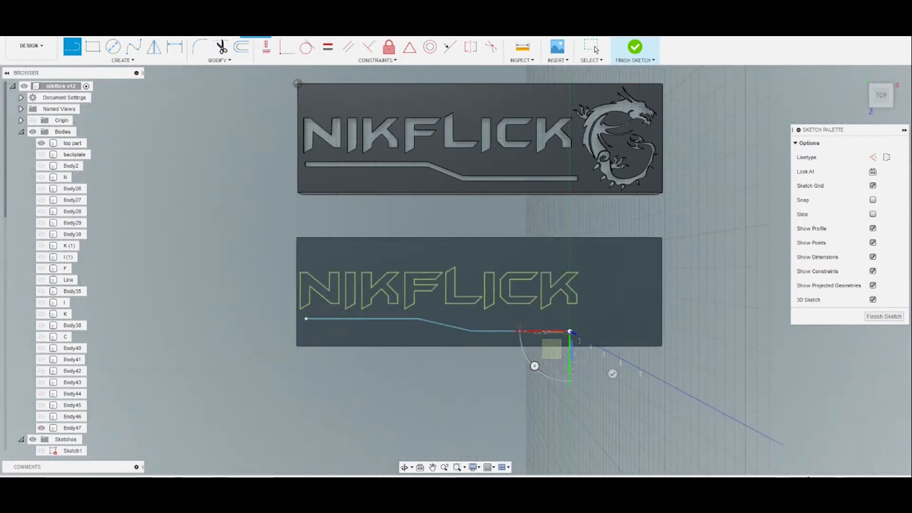
scroll(554, 333, "down", 3)
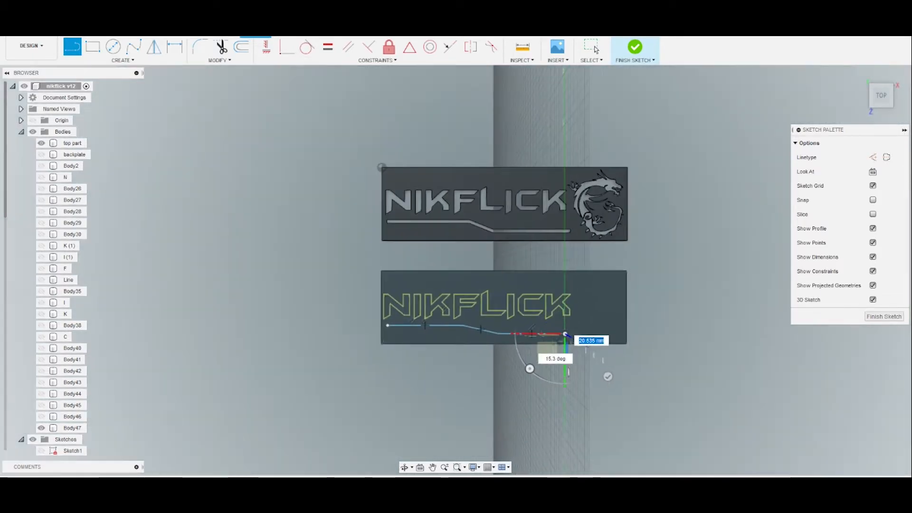
scroll(553, 335, "up", 3)
right_click(554, 335)
key("Escape")
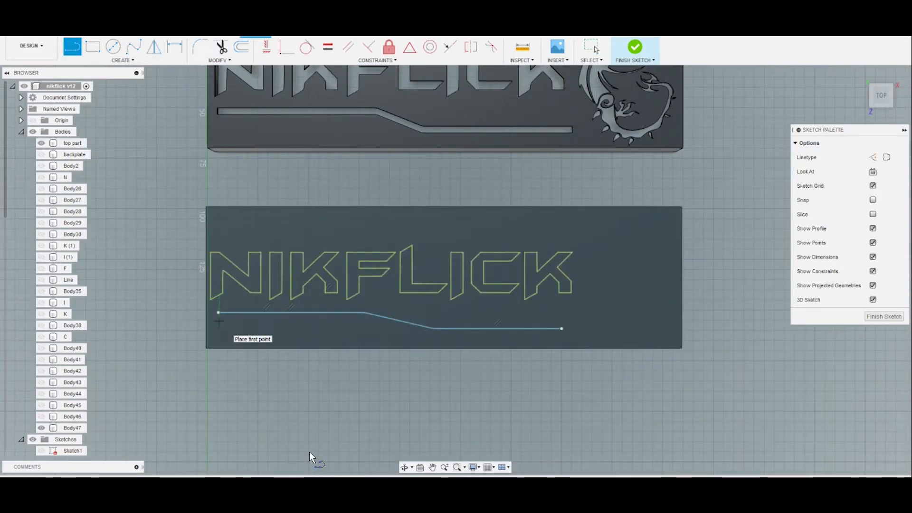
- Draw a second stepped line just below the first, across to the right end
left_click(219, 320)
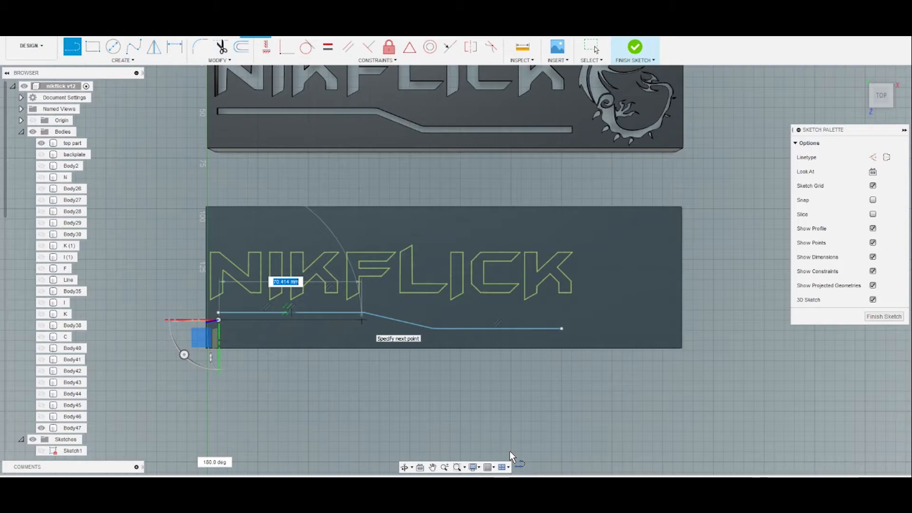
left_click(363, 320)
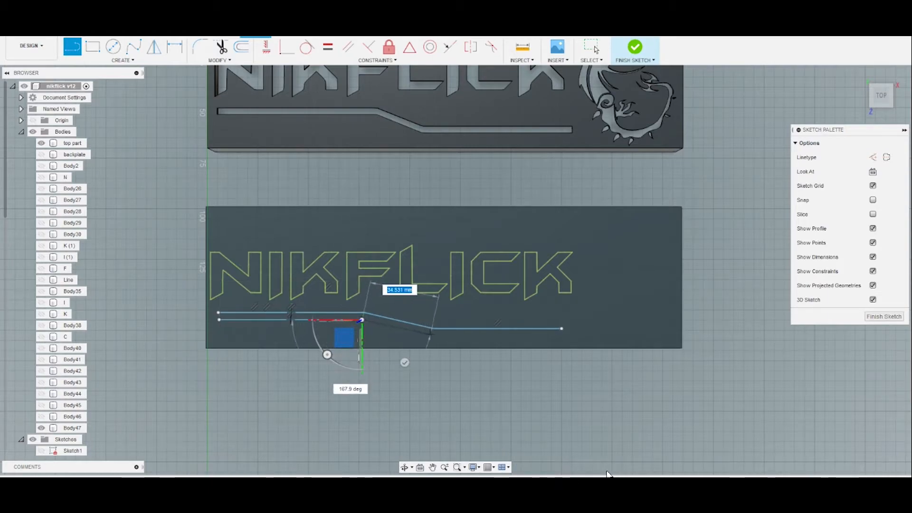
left_click(430, 337)
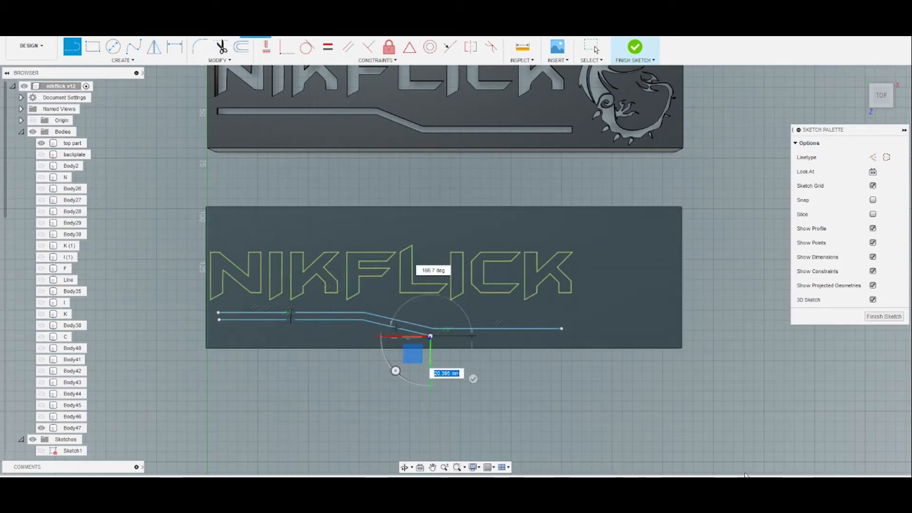
left_click(562, 336)
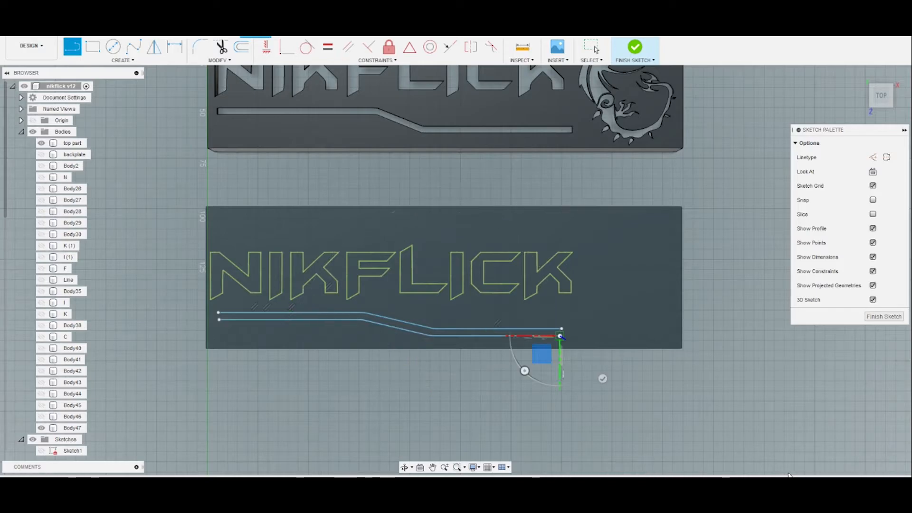
right_click(426, 356)
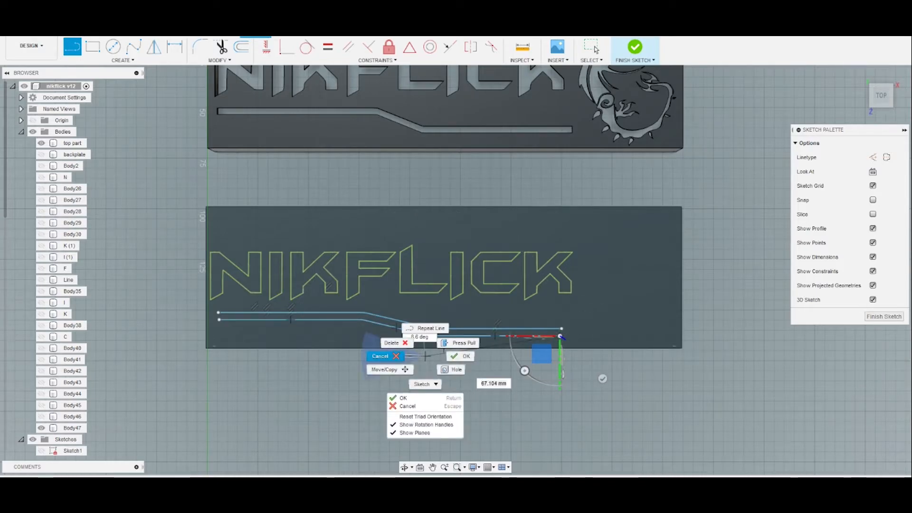
left_click(386, 356)
- Clear the selection and undo to remove the underline stroke from the sketch
scroll(526, 364, "down", 2)
left_click(695, 457)
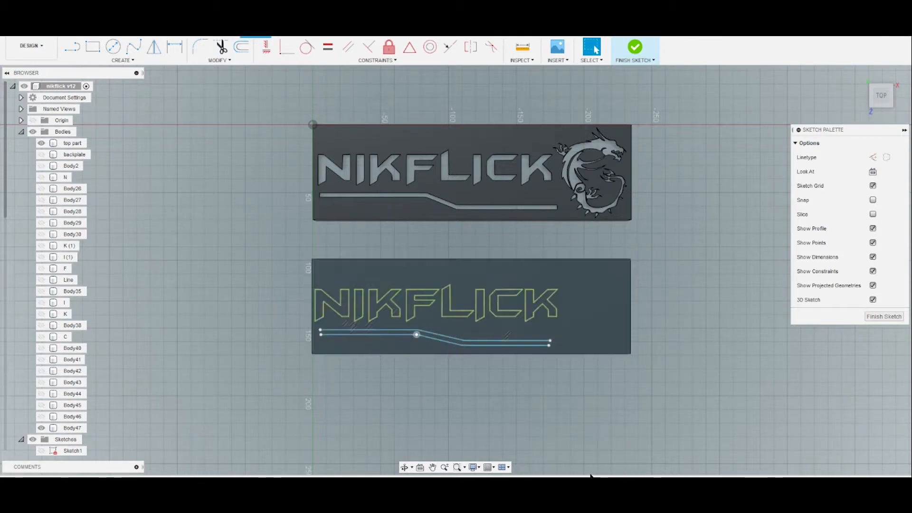
key("ctrl+z")
key("ctrl+z")
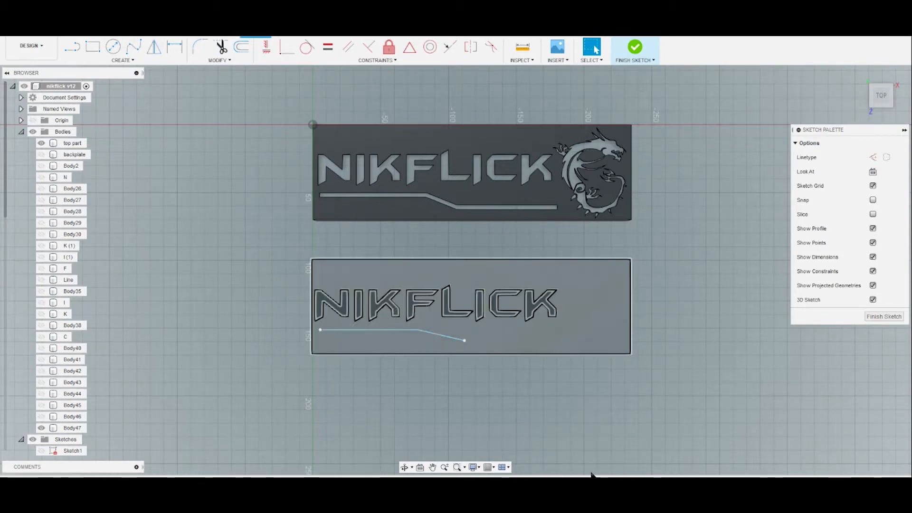
scroll(543, 428, "up", 4)
- Select all eight NIKFLICK letter profiles (N, I, K, F, L, I, C, K) on the lower plate
left_click(534, 426)
scroll(607, 429, "up", 1)
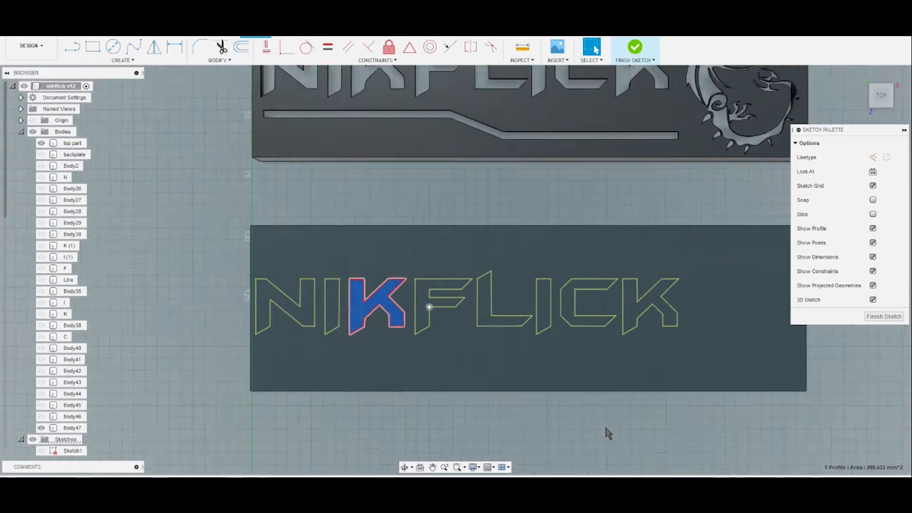
scroll(606, 428, "up", 3)
left_click(600, 427)
left_click(743, 457, "ctrl")
left_click(361, 433, "ctrl")
left_click(380, 446, "ctrl")
left_click(309, 443, "ctrl")
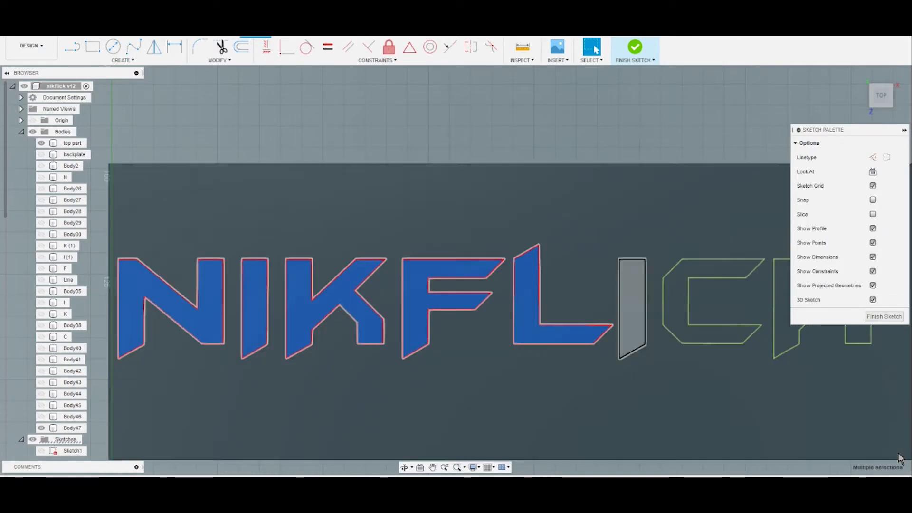
left_click(633, 314, "ctrl")
left_click(676, 313, "ctrl")
left_click(782, 328, "ctrl")
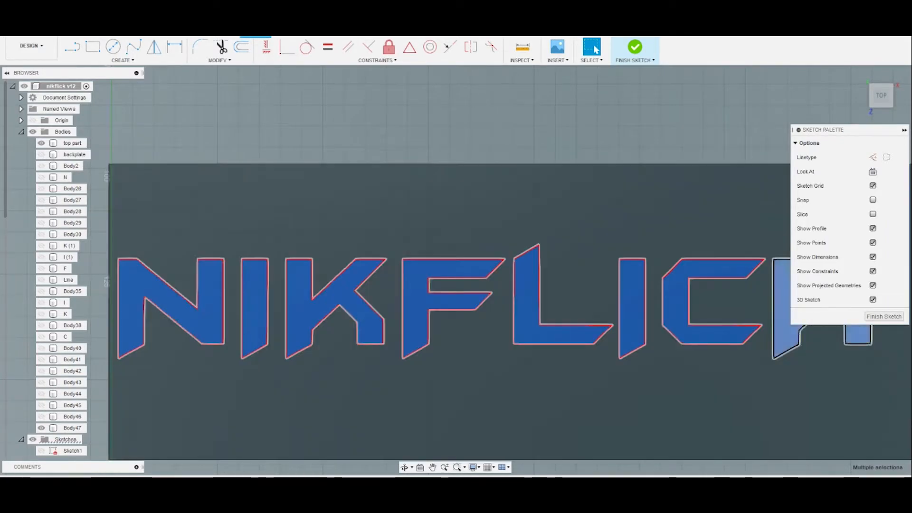
scroll(750, 343, "down", 4)
scroll(751, 343, "up", 2)
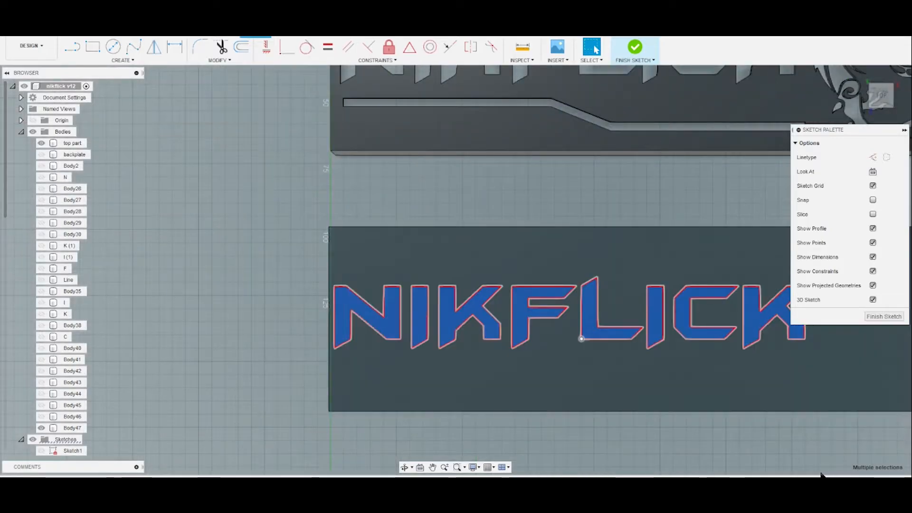
- Extrude the selected letters -20 mm as a cut through the lower plate
right_click(588, 330)
left_click(589, 372)
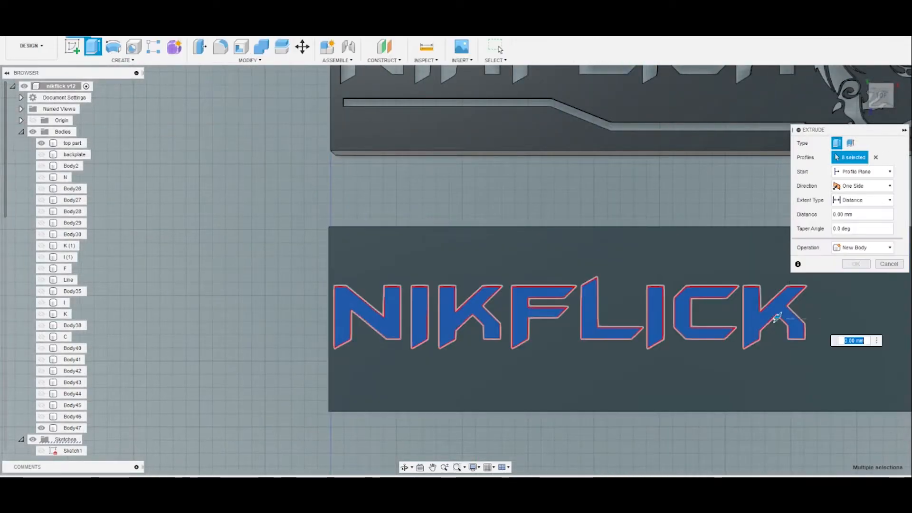
middle_click_drag(778, 317, 762, 201, "shift")
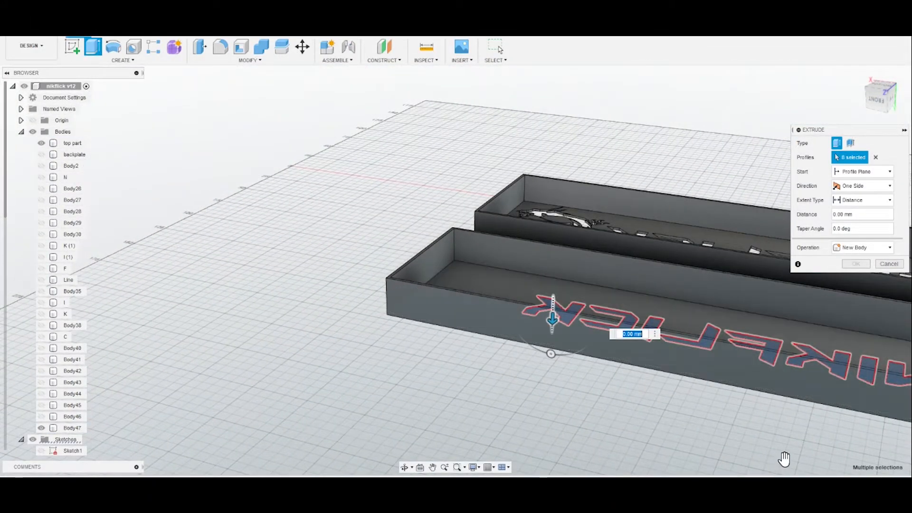
type("-20")
middle_click_drag(785, 410, 642, 406)
key("Return")
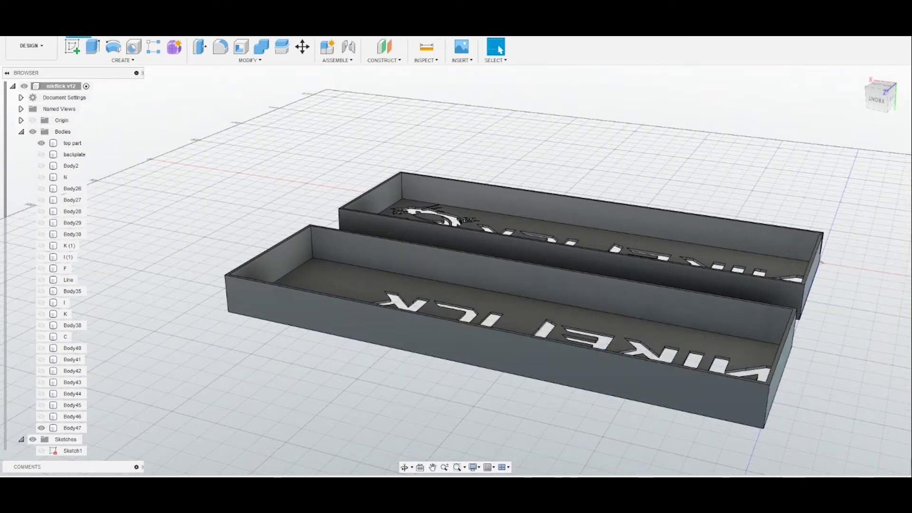
left_click(405, 468)
left_click_drag(704, 430, 722, 462)
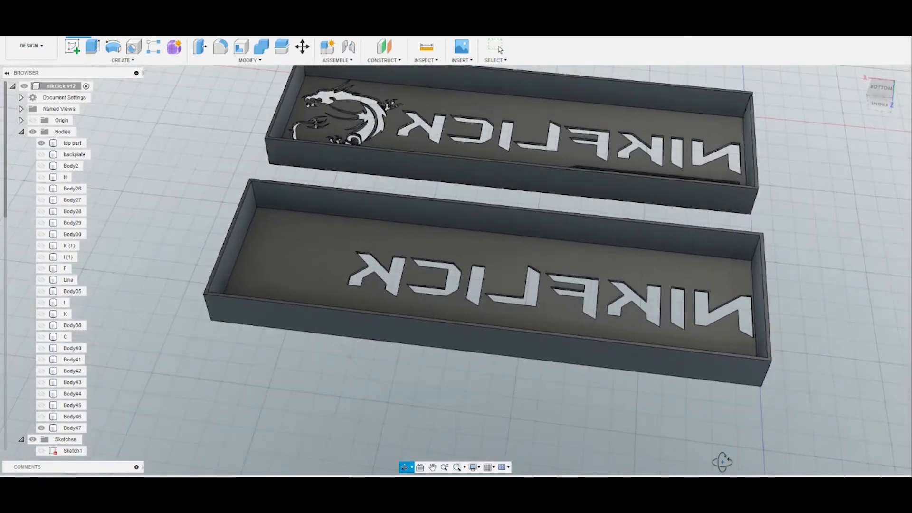
right_click(718, 433)
left_click(538, 302)
scroll(678, 452, "up", 4)
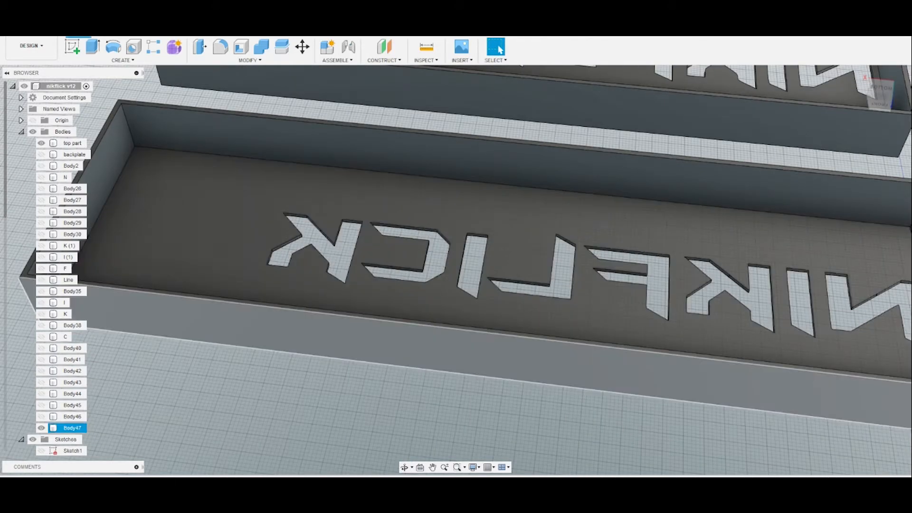
scroll(463, 356, "down", 4)
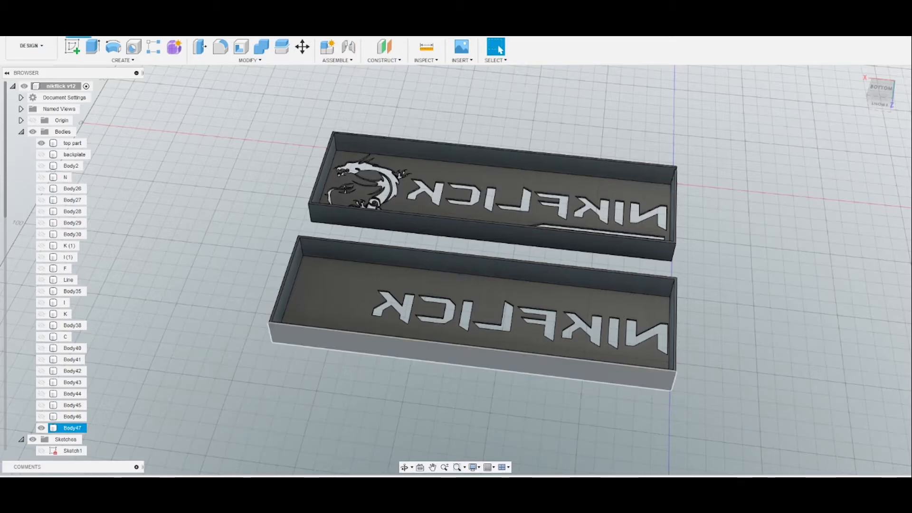
middle_click_drag(556, 418, 911, 309, "shift")
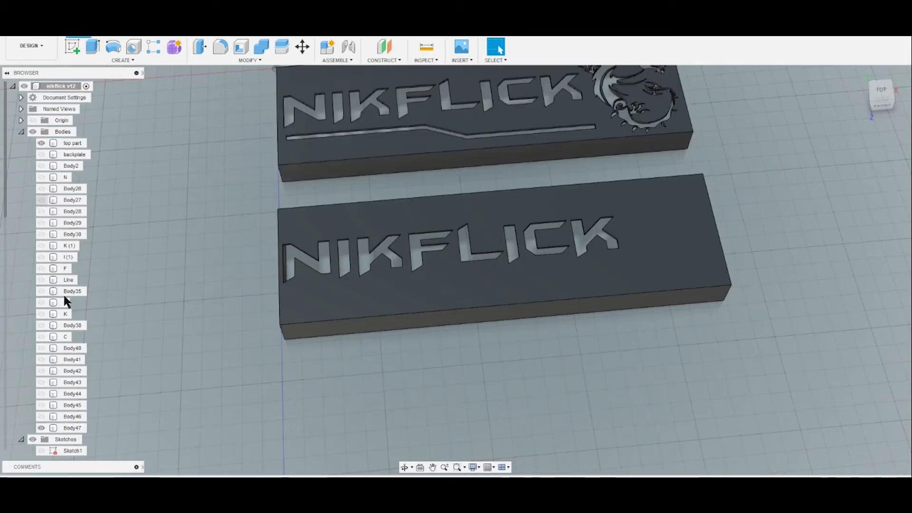
scroll(69, 342, "down", 1)
left_click(42, 416)
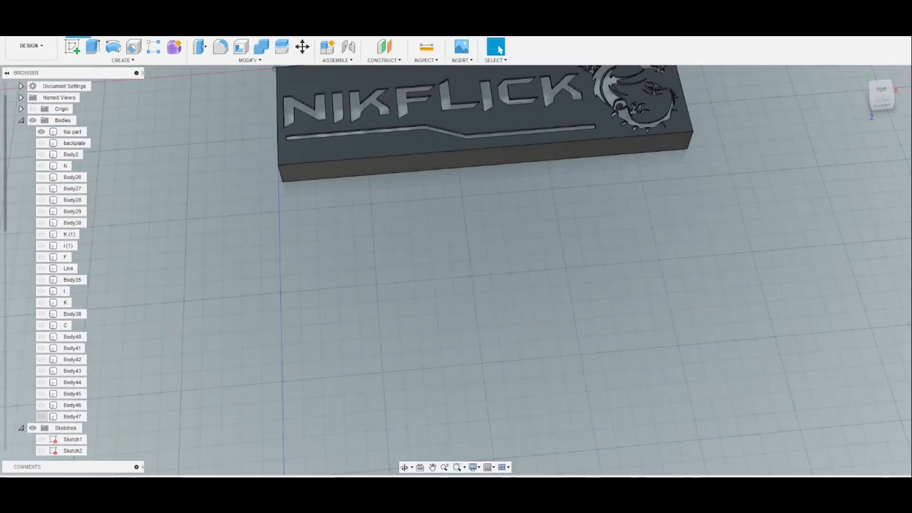
left_click(41, 417)
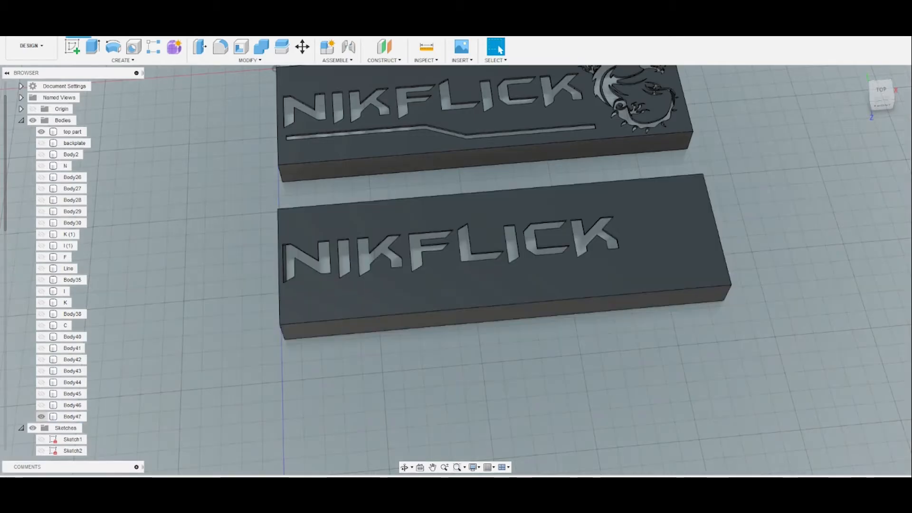
- Go through the Browser sketches to find Sketch18, the lower plate's lettering sketch
scroll(66, 428, "down", 8)
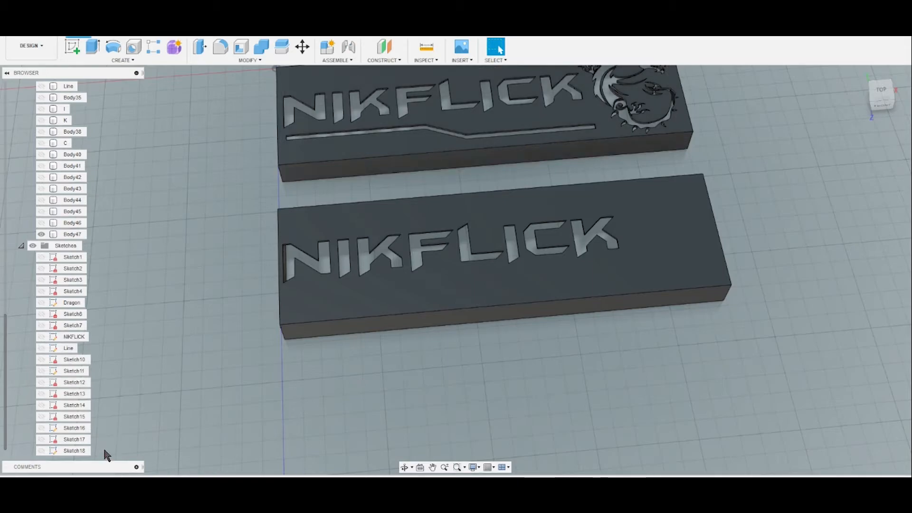
left_click(72, 257)
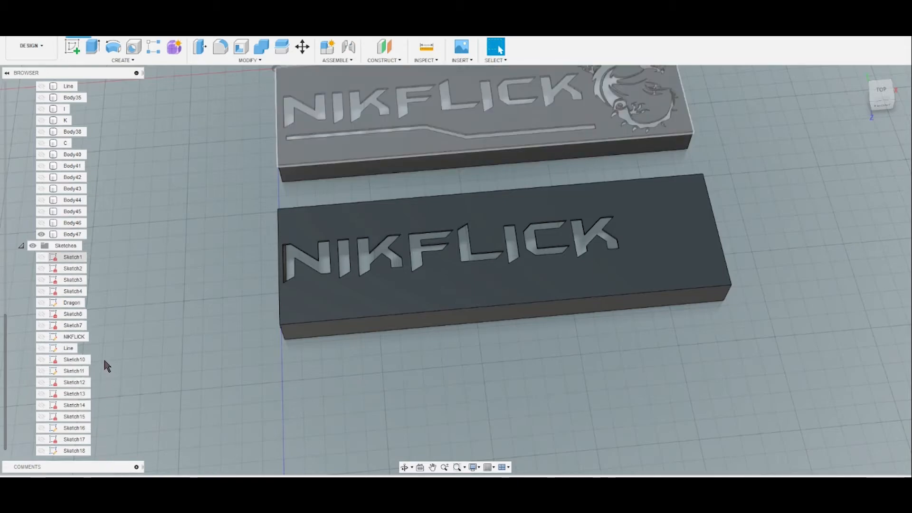
left_click(73, 269)
left_click(72, 280)
left_click(72, 291)
left_click(73, 315)
left_click(72, 326)
left_click(73, 337)
left_click(74, 360)
left_click(74, 382)
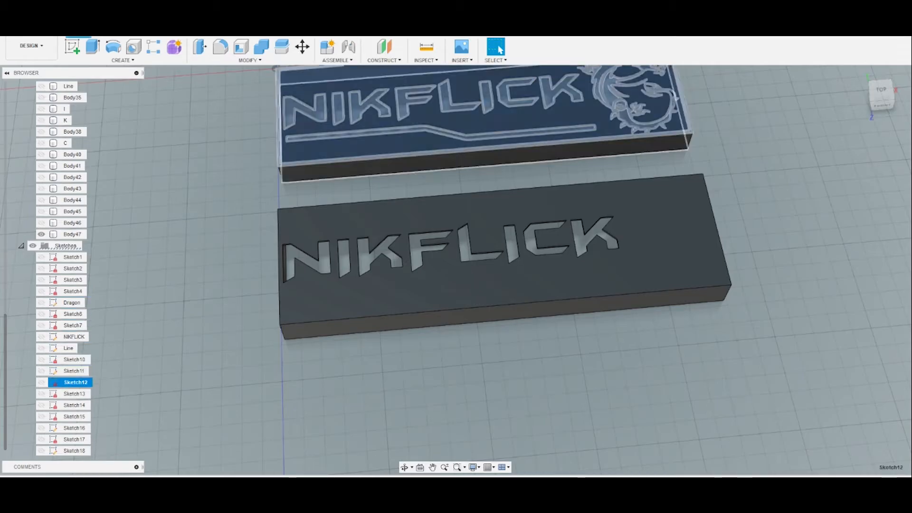
left_click(75, 405)
left_click(75, 428)
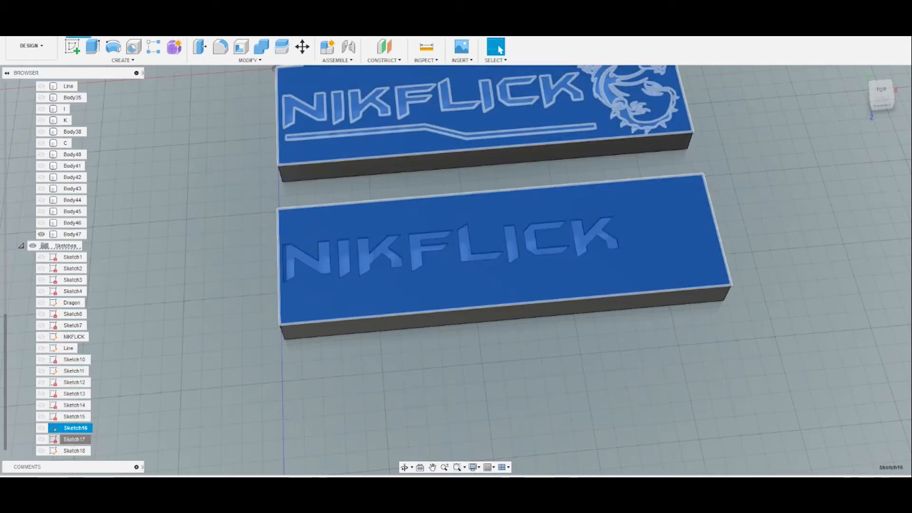
left_click(75, 440)
left_click(55, 451)
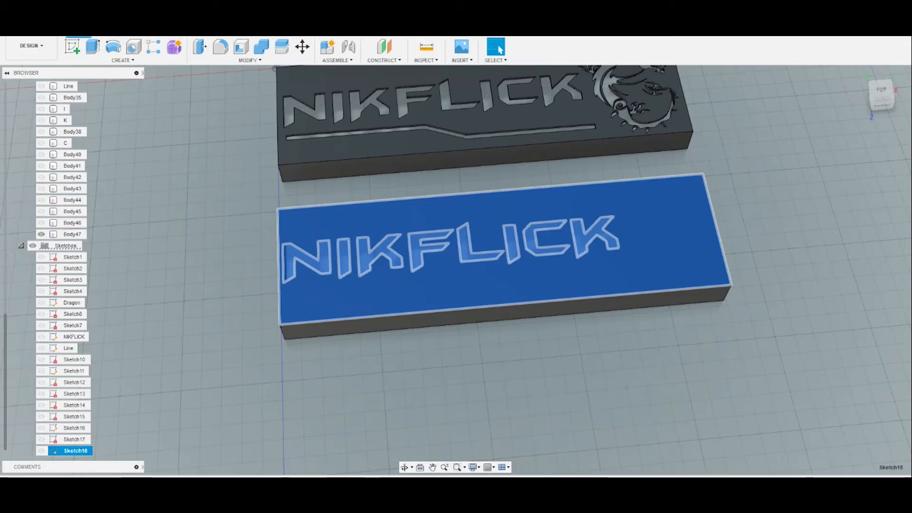
- Hide the lower plate body, Body47, leaving its lettering outline visible
scroll(98, 414, "up", 5)
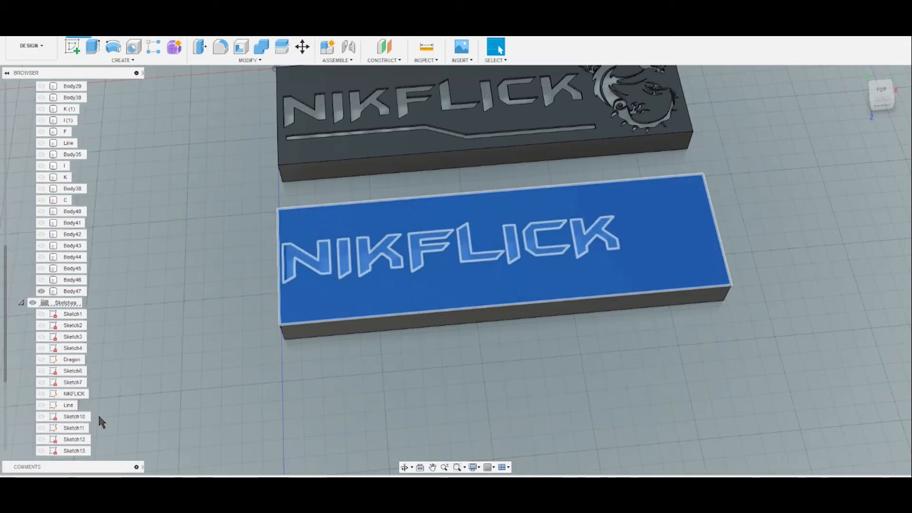
scroll(94, 400, "up", 3)
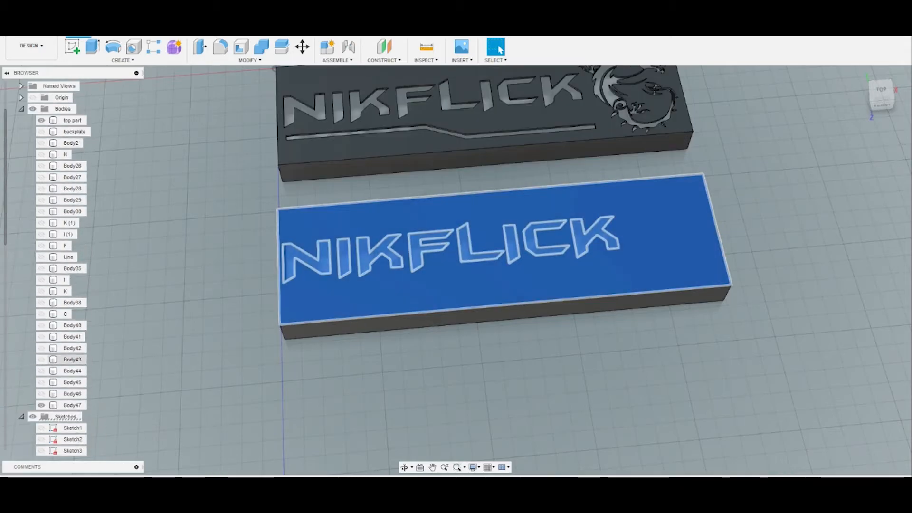
left_click(41, 405)
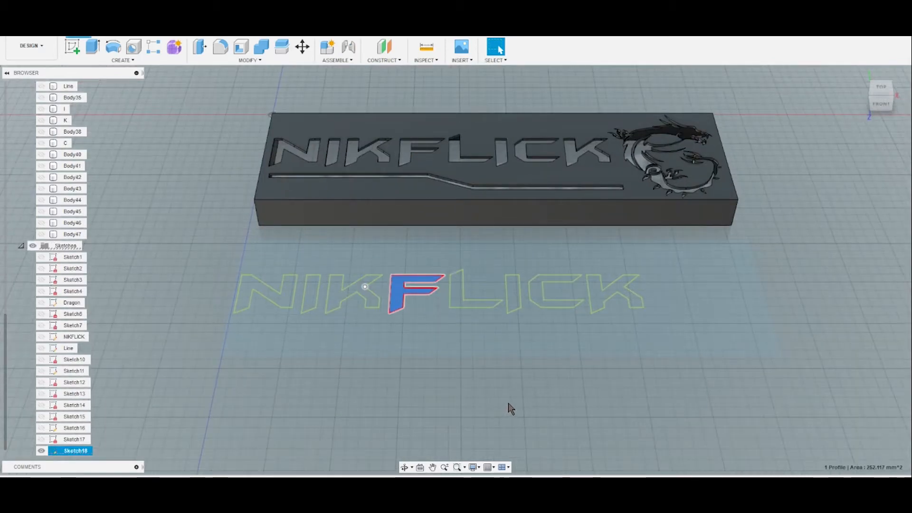
- Extrude the eight Sketch18 letter profiles 0.4 as new bodies
scroll(504, 408, "up", 3)
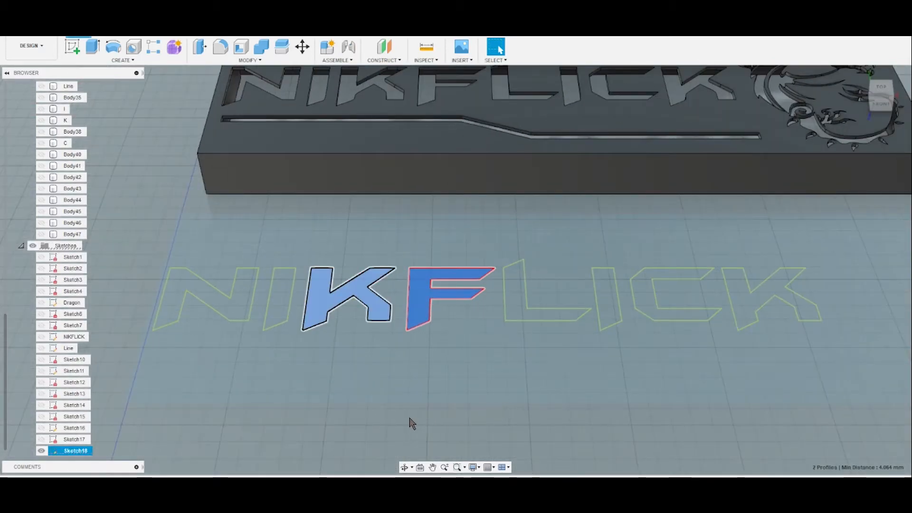
left_click(279, 300, "ctrl")
left_click(241, 303, "ctrl")
left_click(516, 304, "ctrl")
left_click(606, 299, "ctrl")
left_click(642, 295, "ctrl")
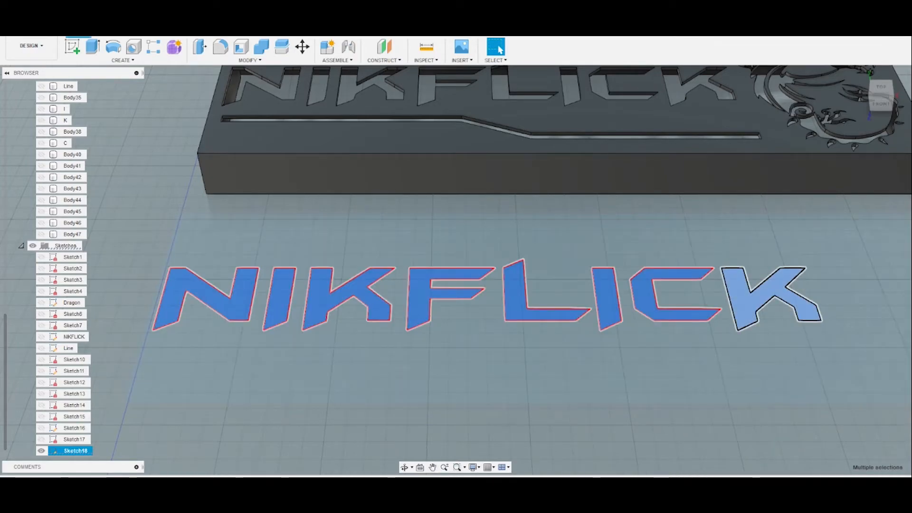
right_click(748, 303)
left_click(742, 345)
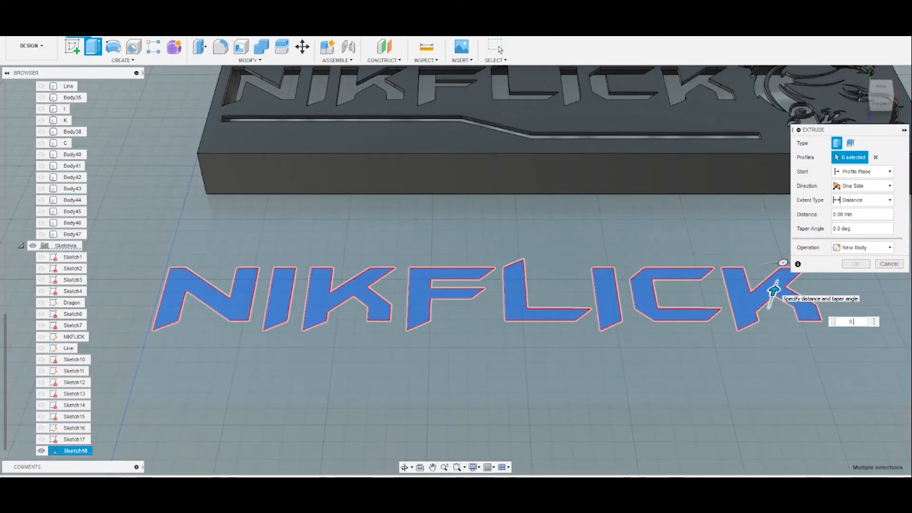
type("0.4")
key("Return")
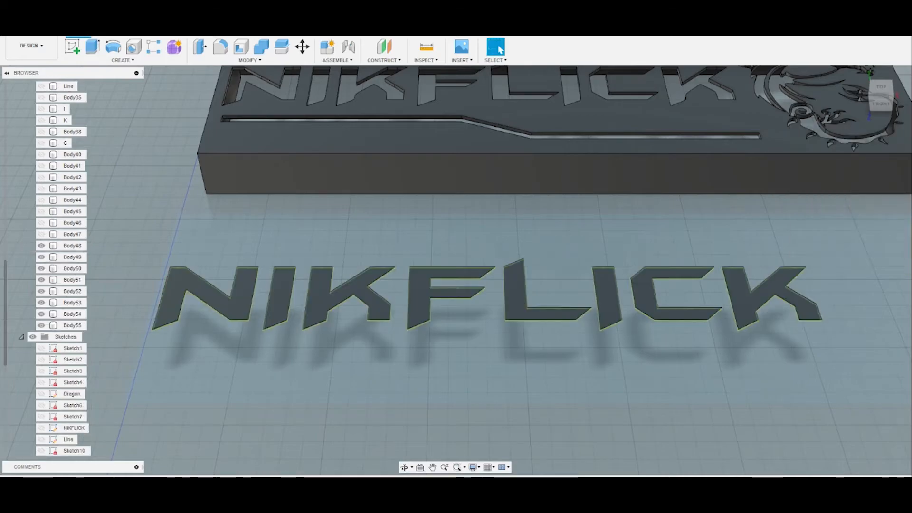
- Box-select the eight new letter bodies to confirm they were created
scroll(716, 413, "down", 5)
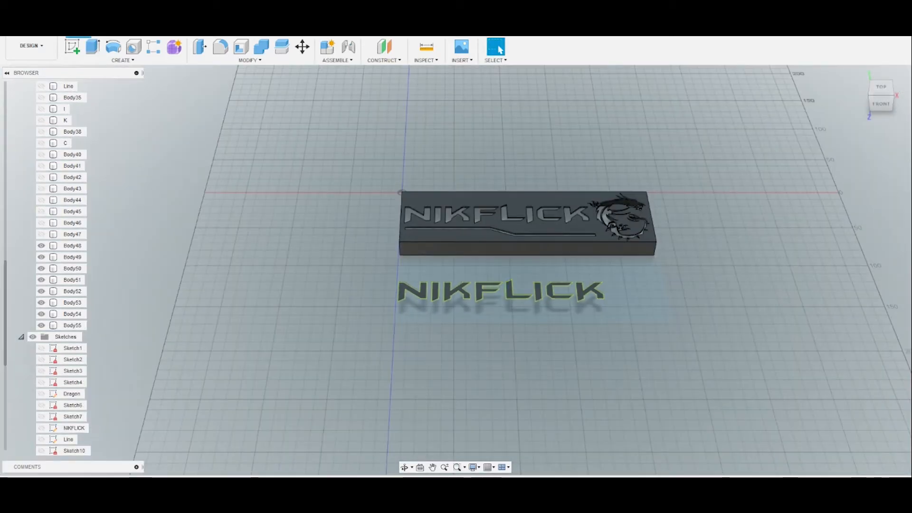
scroll(71, 405, "down", 8)
left_click(74, 451)
key("Escape")
scroll(599, 418, "up", 5)
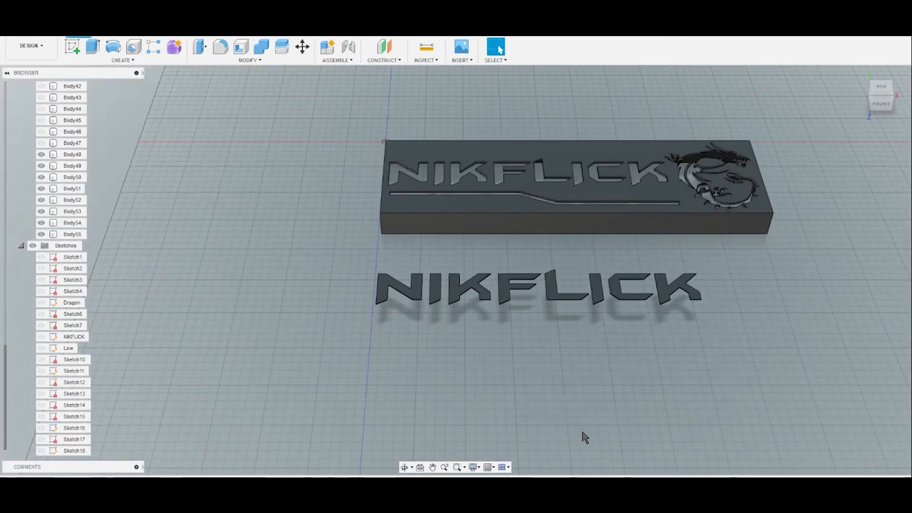
left_click_drag(335, 254, 847, 340)
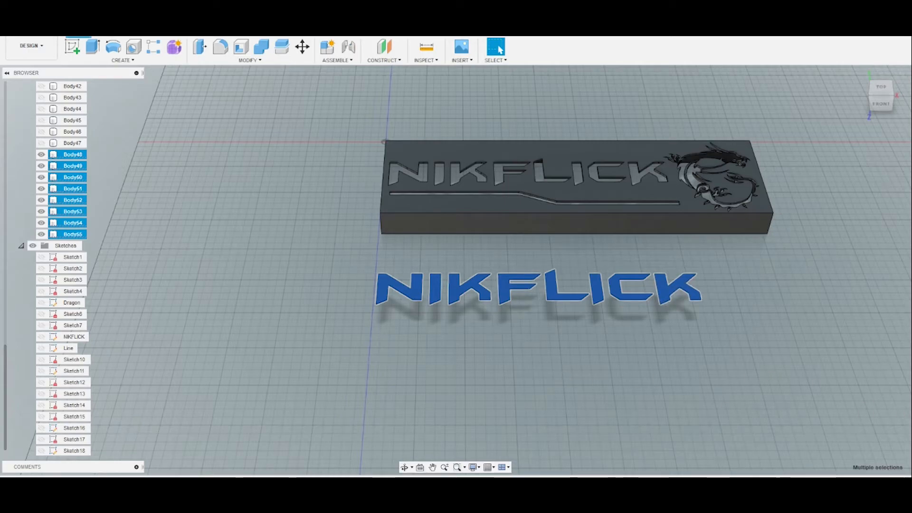
key("Escape")
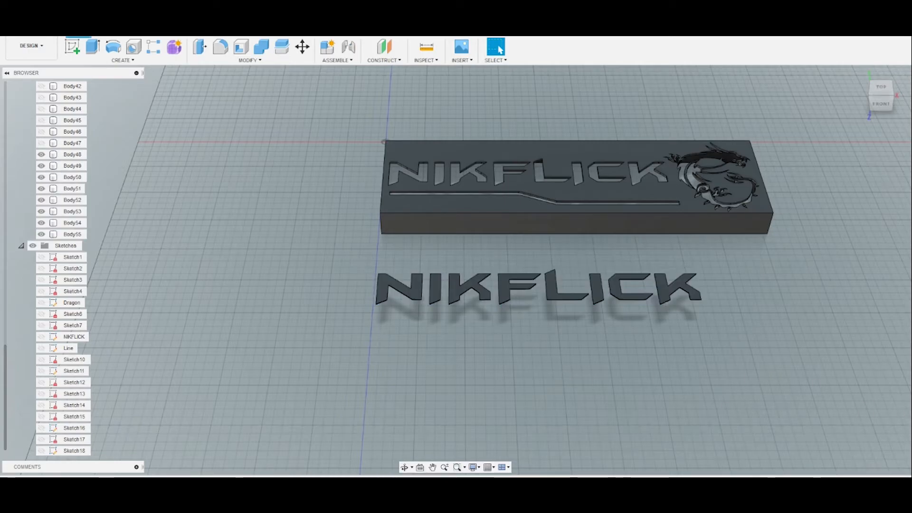
- Undo the letter extrusion, the second slab Body47 and its sketches Sketch16 and Sketch17
key("ctrl+z")
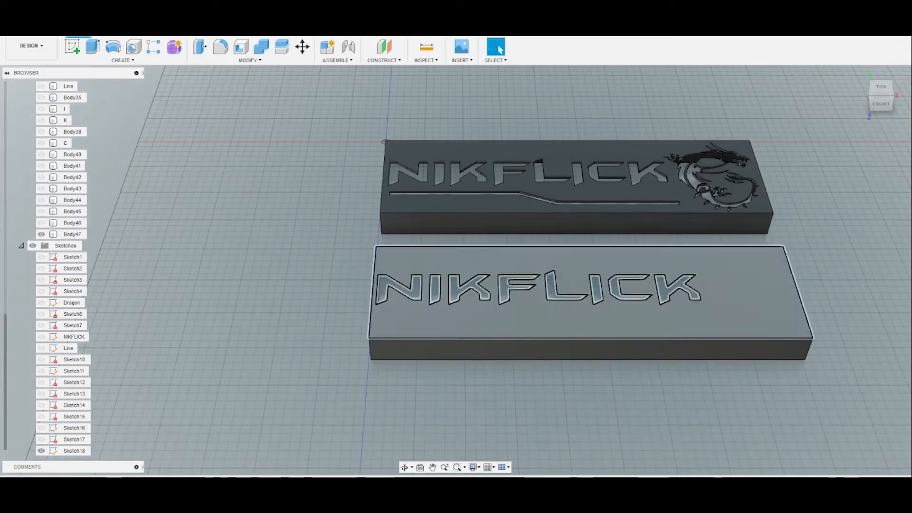
key("ctrl+z")
key("ctrl+z")
key("ctrl+z")
key("ctrl+z")
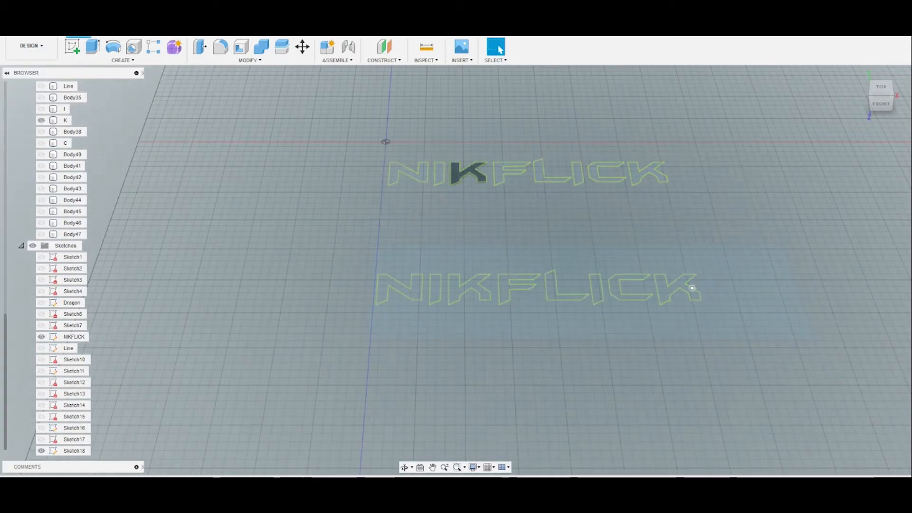
key("ctrl+z")
key("ctrl+z")
key("ctrl+z")
key("ctrl+z")
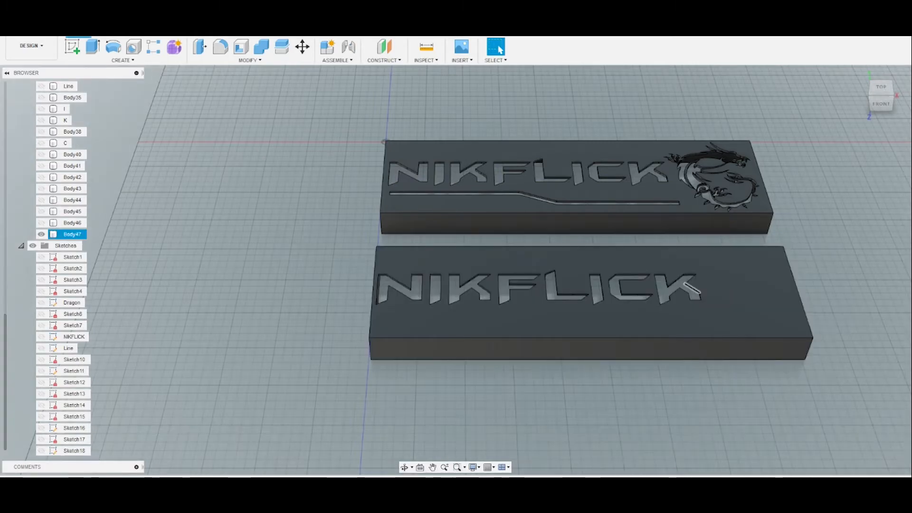
key("ctrl+z")
key("ctrl+z")
key("ctrl+z")
key("ctrl+z")
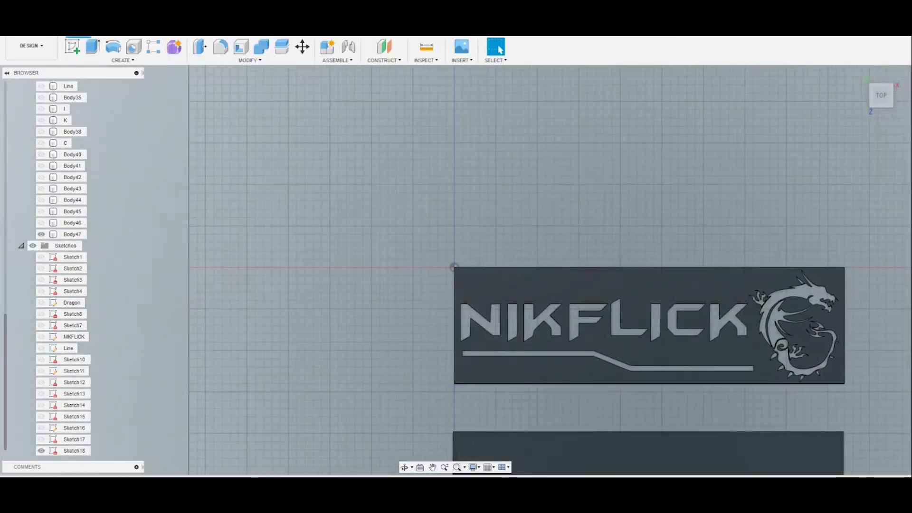
key("ctrl+z")
key("ctrl+z")
key("ctrl+z")
key("ctrl+z")
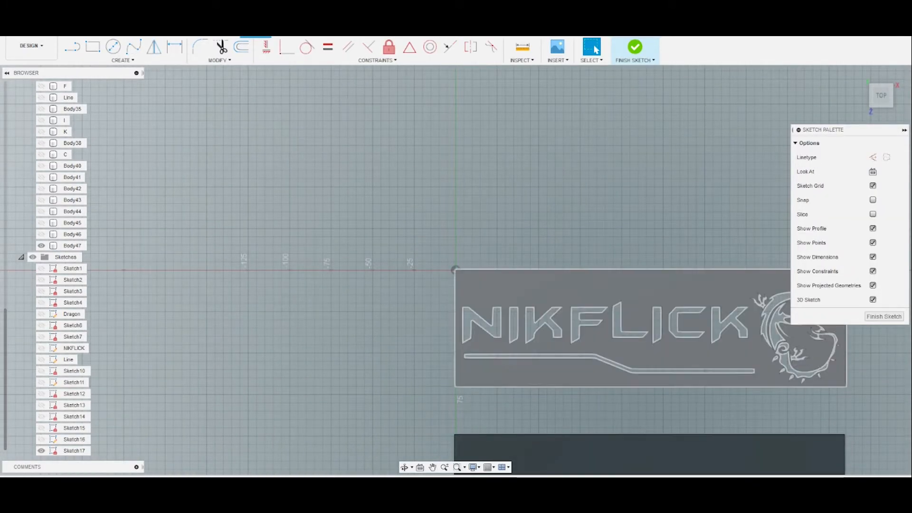
key("ctrl+z")
key("ctrl+z")
key("ctrl+z")
key("ctrl+z")
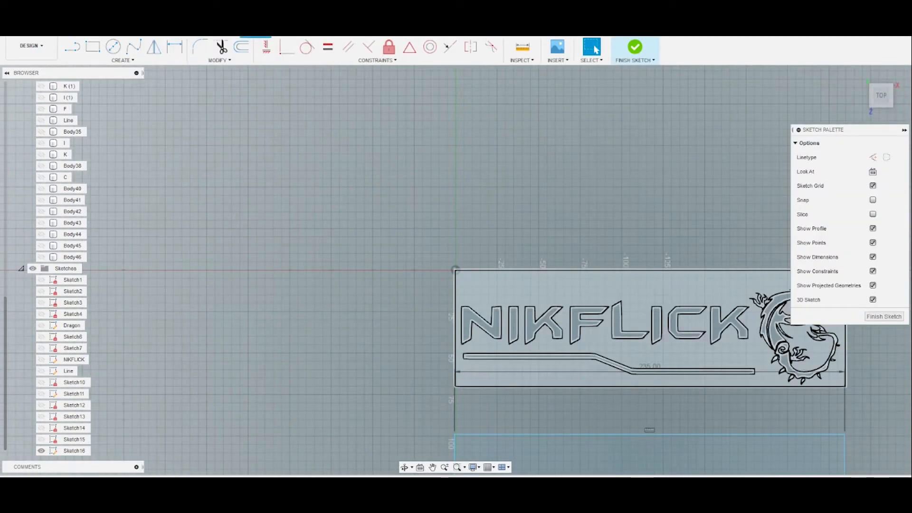
key("ctrl+z")
key("ctrl+z")
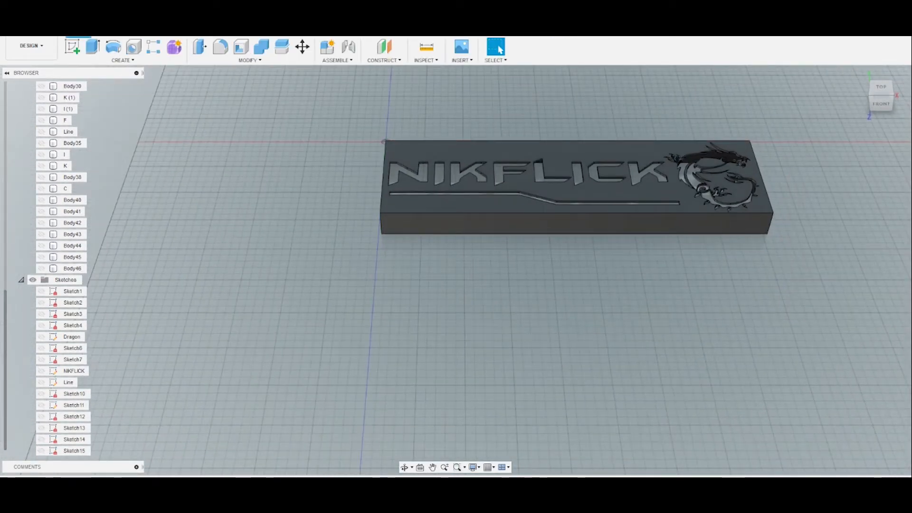
scroll(87, 344, "up", 5)
- Show the letter and logo insert bodies, and hide the backplate and top part
key("ctrl+z")
key("ctrl+z")
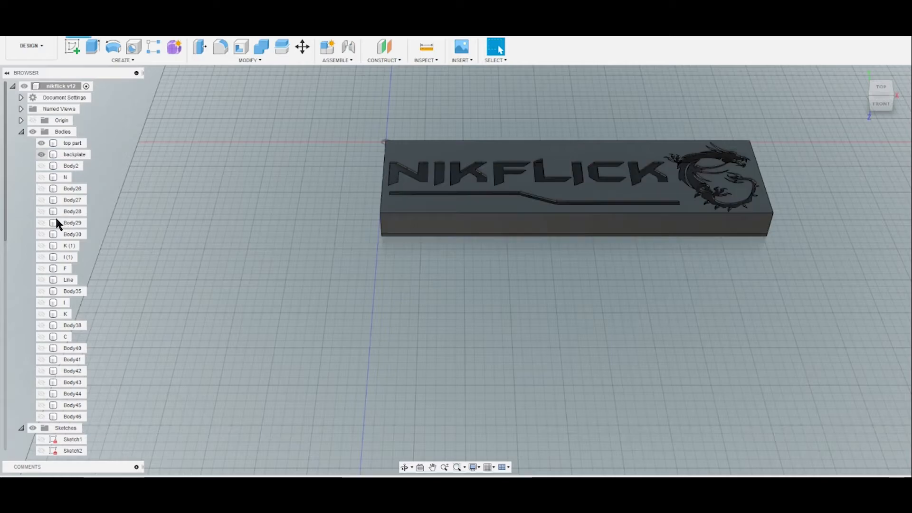
key("ctrl+z")
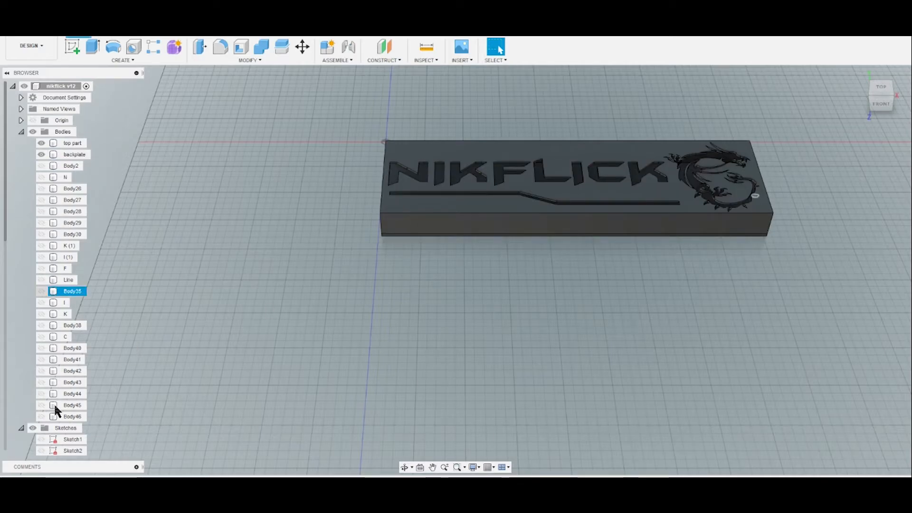
key("ctrl+z")
key("ctrl+z")
key("ctrl+z")
key("ctrl+z")
key("ctrl+z")
key("ctrl+z")
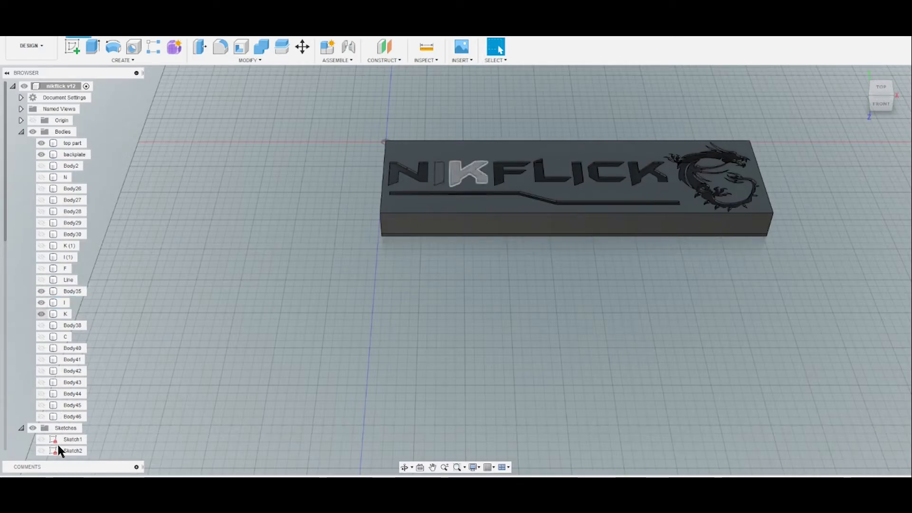
key("ctrl+z")
key("ctrl+z")
key("ctrl+z")
key("ctrl+z")
key("ctrl+z")
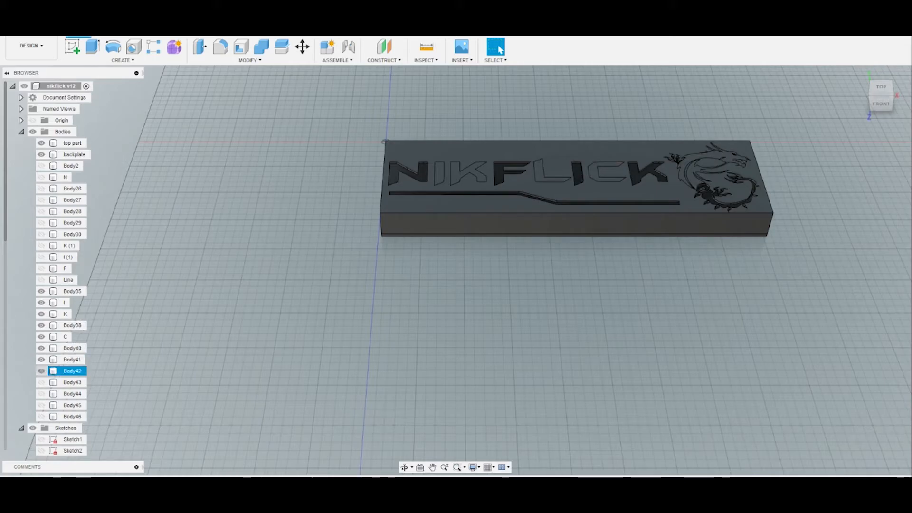
key("ctrl+z")
key("ctrl+z")
key("ctrl+z")
key("ctrl+z")
key("ctrl+z")
key("ctrl+z")
key("ctrl+z")
key("ctrl+z")
key("ctrl+z")
key("ctrl+z")
key("ctrl+z")
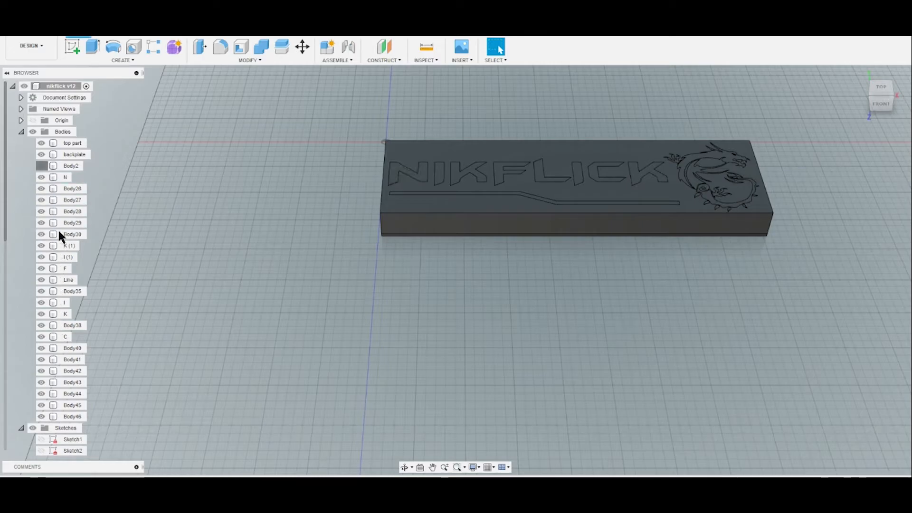
key("ctrl+z")
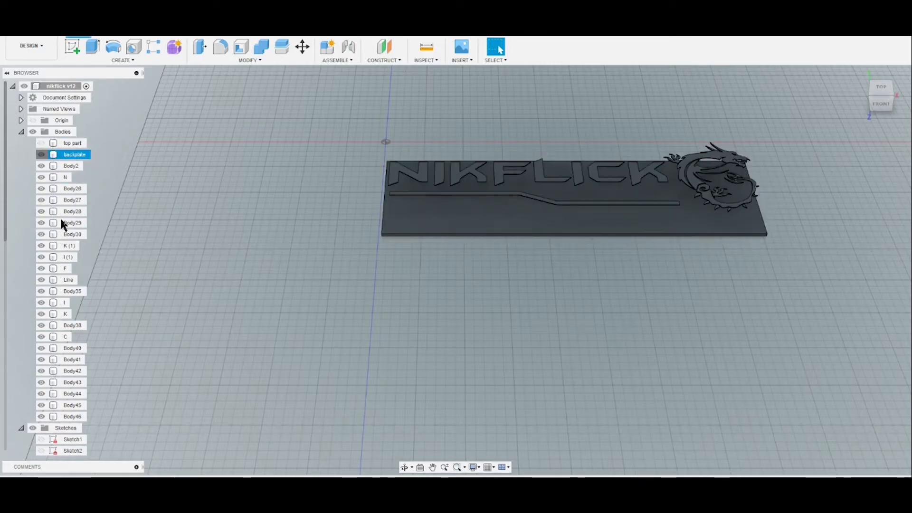
- Box-select all the visible letter and logo insert bodies
scroll(581, 264, "up", 5)
scroll(809, 332, "down", 6)
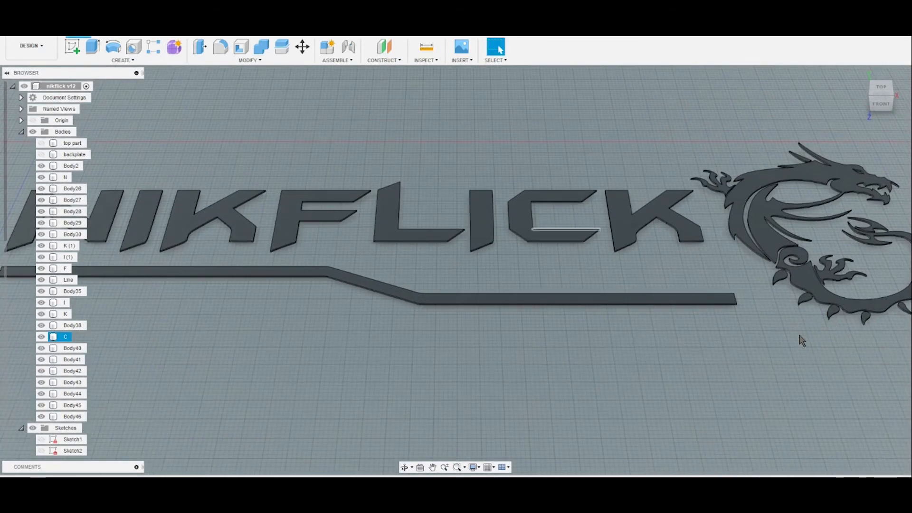
left_click_drag(351, 300, 815, 336)
left_click(815, 336)
middle_click_drag(815, 336, 823, 307)
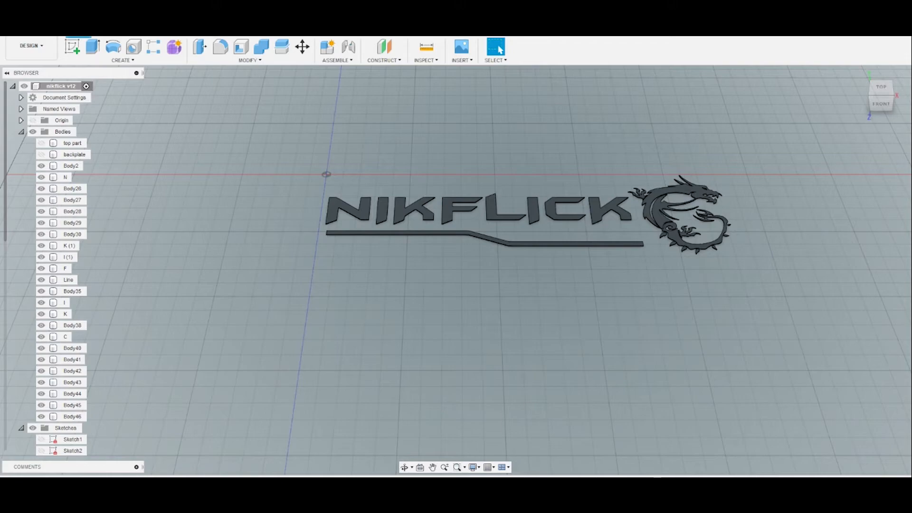
left_click_drag(275, 145, 771, 316)
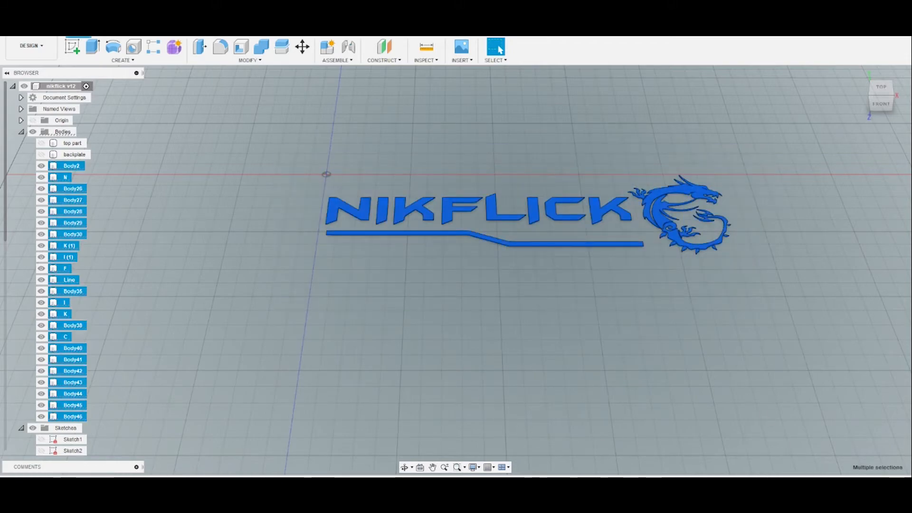
- Save the nikflick v12 component as STL with Binary format and High refinement
left_click(425, 448)
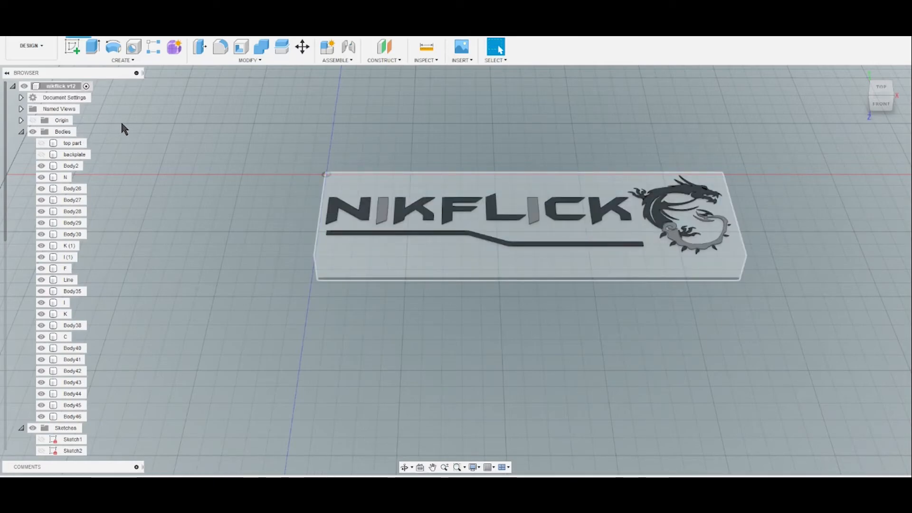
left_click(122, 124)
right_click(119, 125)
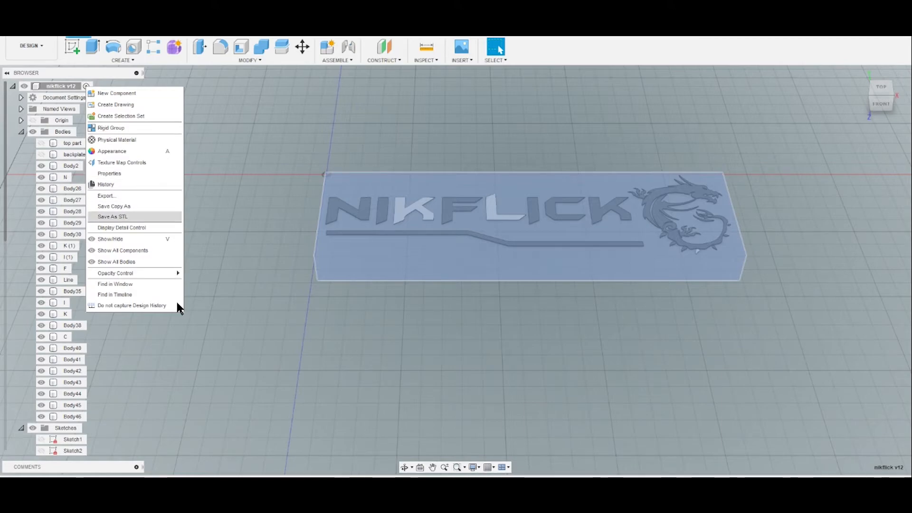
left_click(128, 217)
left_click(873, 158)
left_click(868, 170)
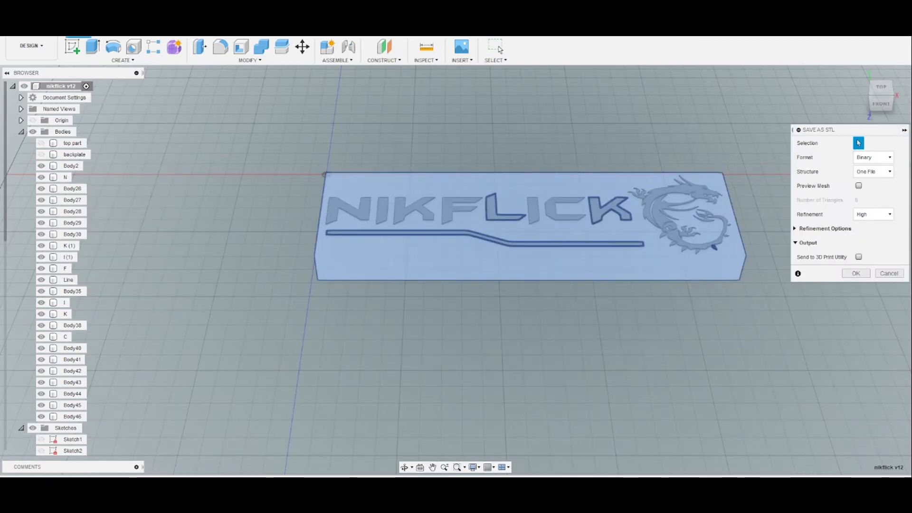
left_click(874, 214)
left_click(869, 227)
left_click(856, 274)
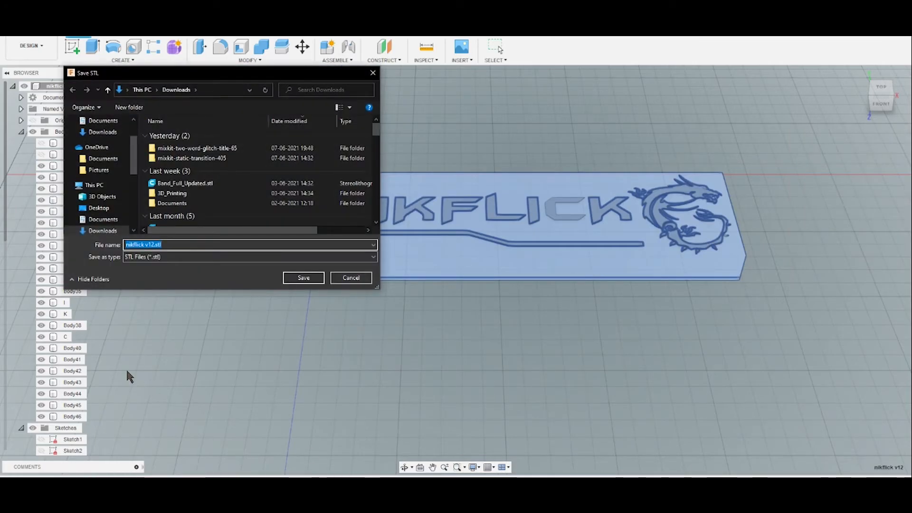
- Name the file rgb panel base part.stl and save it to the Desktop
key("Right")
key("BackSpace")
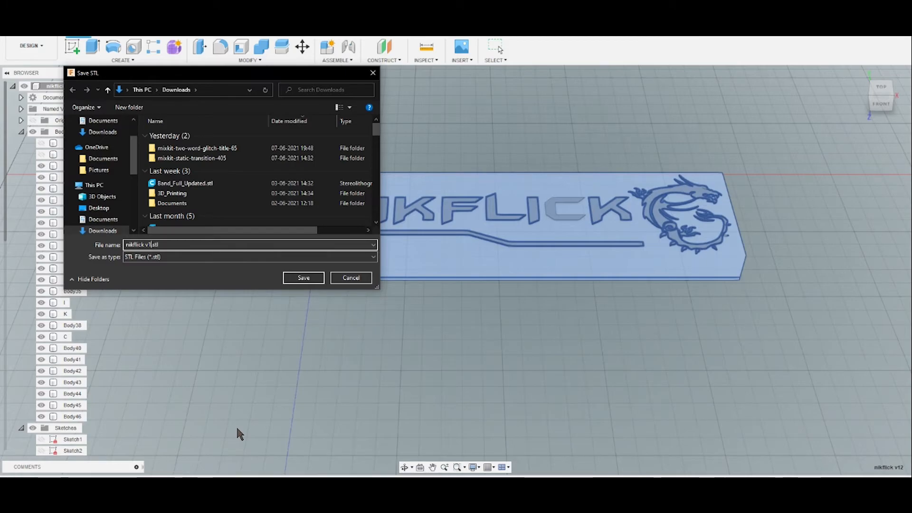
key("BackSpace")
key("BackSpace")
key("BackSpace")
key("BackSpace")
key("BackSpace")
key("BackSpace")
key("BackSpace")
key("BackSpace")
key("BackSpace")
key("BackSpace")
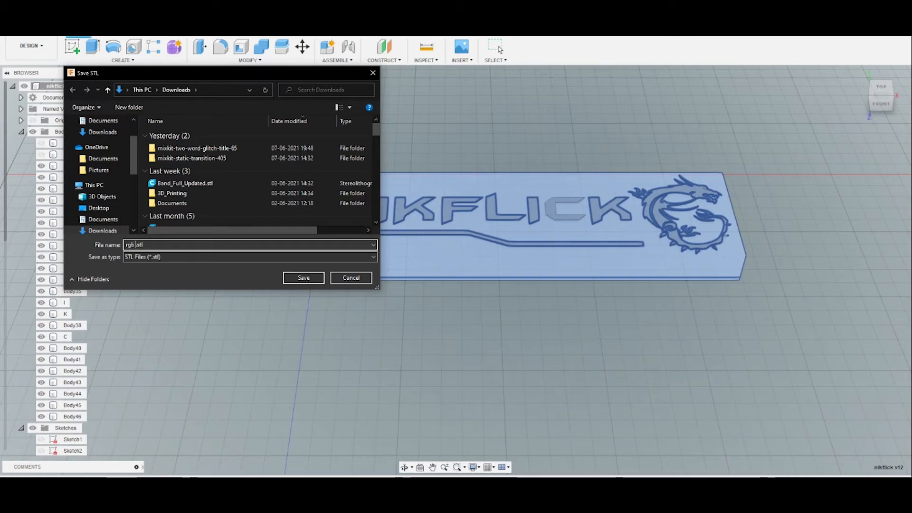
key("BackSpace")
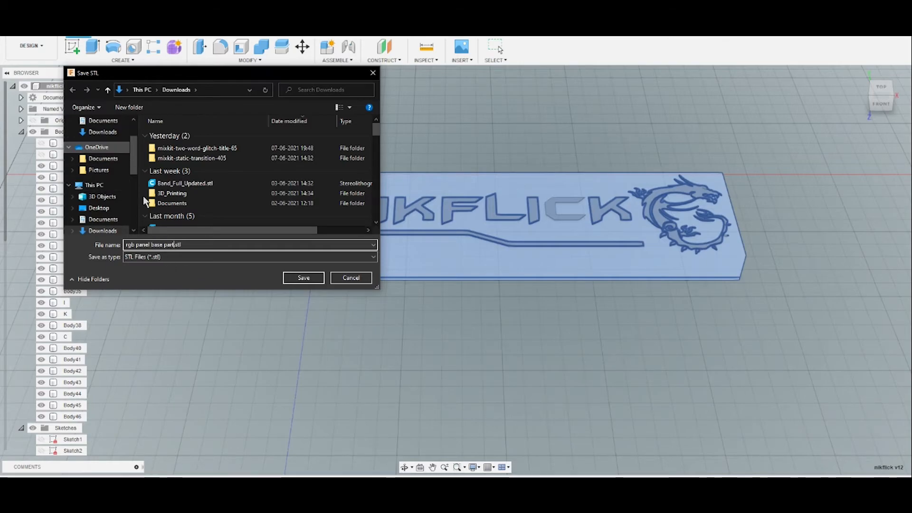
scroll(104, 190, "up", 2)
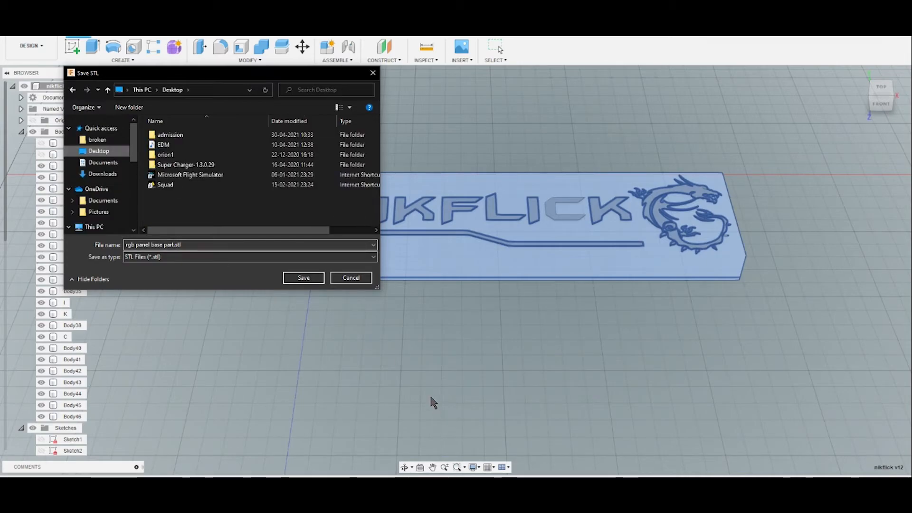
key("Return")
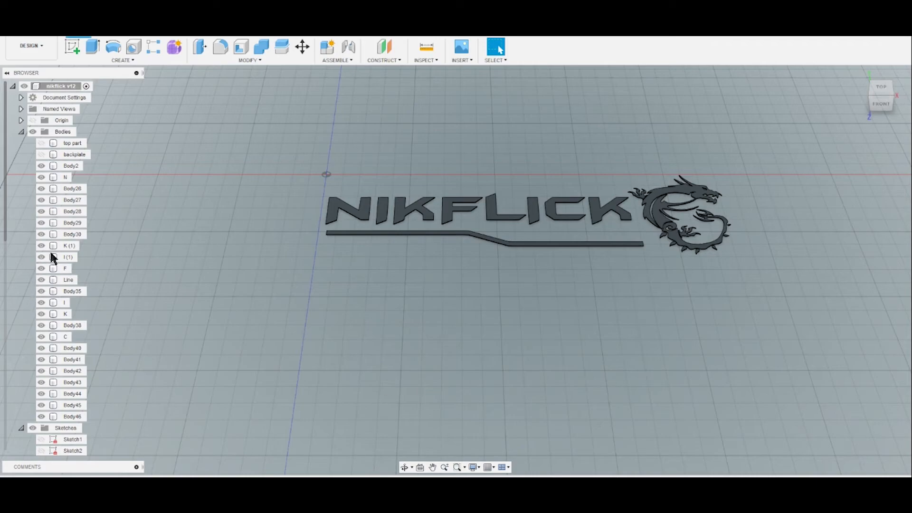
- Hide every letter, line and dragon insert body, Body2 through Body46
left_click(42, 165)
left_click(42, 178)
left_click(41, 188)
left_click(41, 201)
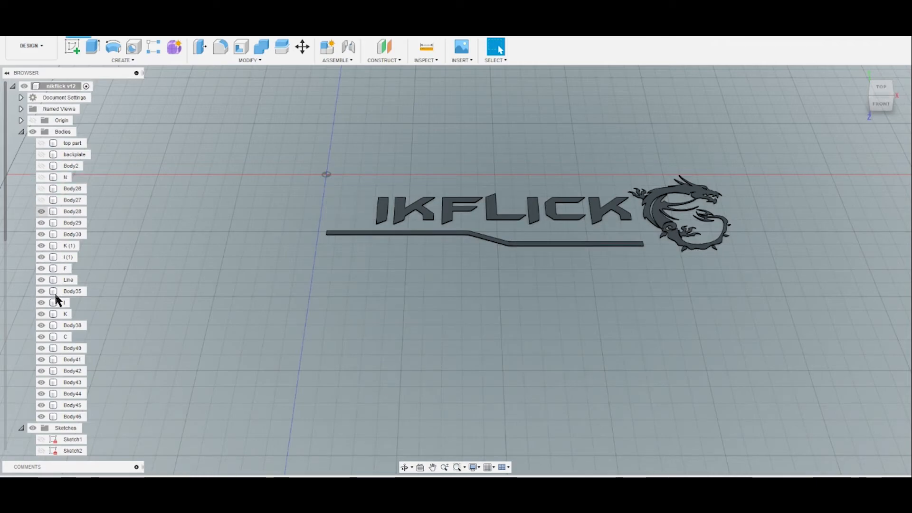
left_click(42, 212)
left_click(41, 223)
left_click(42, 234)
left_click(41, 245)
left_click(41, 257)
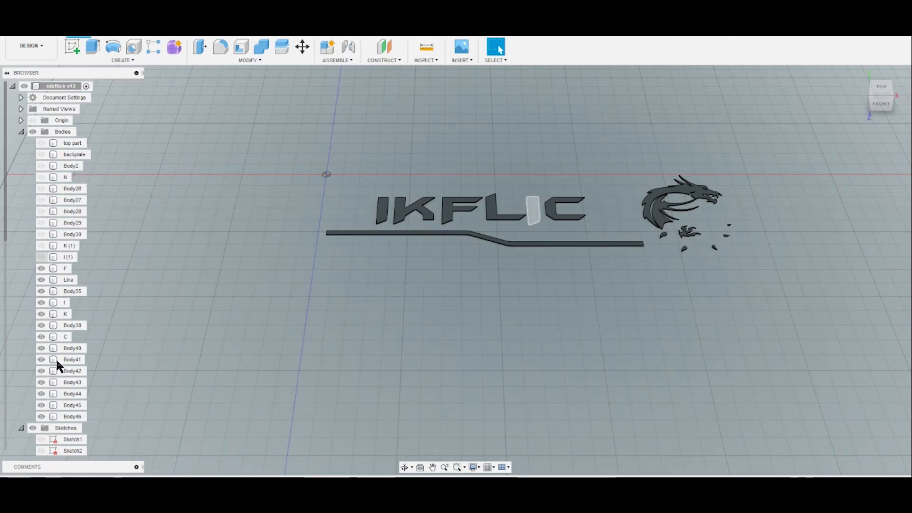
left_click(41, 268)
left_click(42, 280)
left_click(42, 291)
left_click(42, 303)
left_click(41, 314)
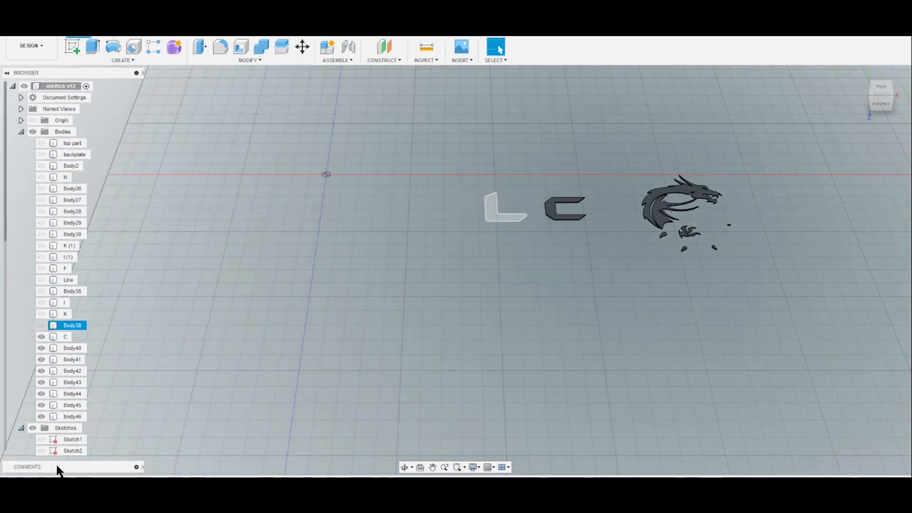
left_click(41, 325)
left_click(41, 337)
left_click(41, 348)
left_click(41, 359)
left_click(42, 371)
left_click(41, 394)
left_click(42, 405)
left_click(42, 417)
- Show the top part and orbit around it to inspect its underside and cut-outs
left_click(41, 143)
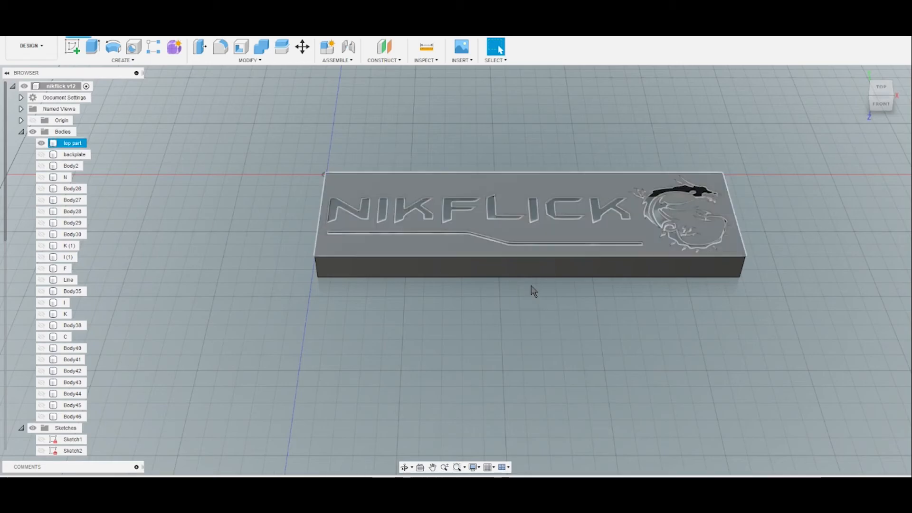
left_click_drag(292, 139, 770, 332)
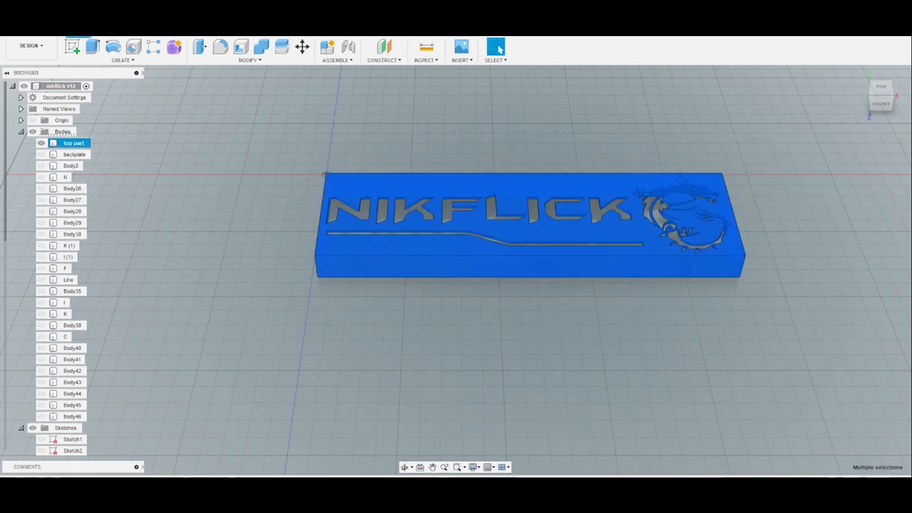
left_click(881, 463)
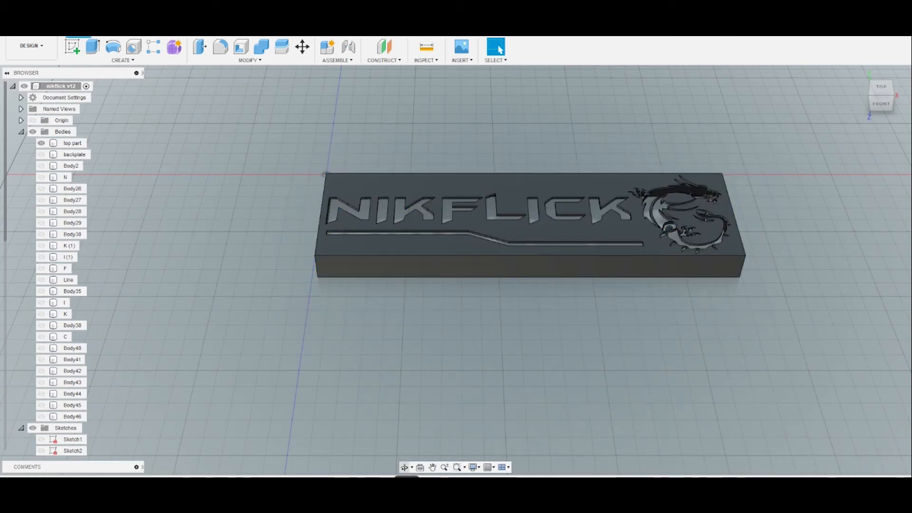
middle_click_drag(637, 342, 833, 387, "shift")
scroll(575, 340, "down", 1)
middle_click_drag(575, 340, 546, 247)
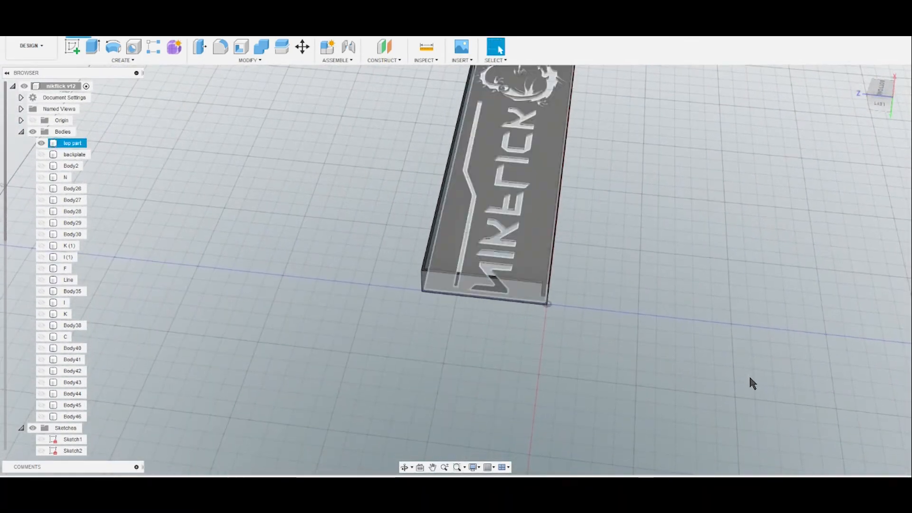
scroll(752, 380, "up", 5)
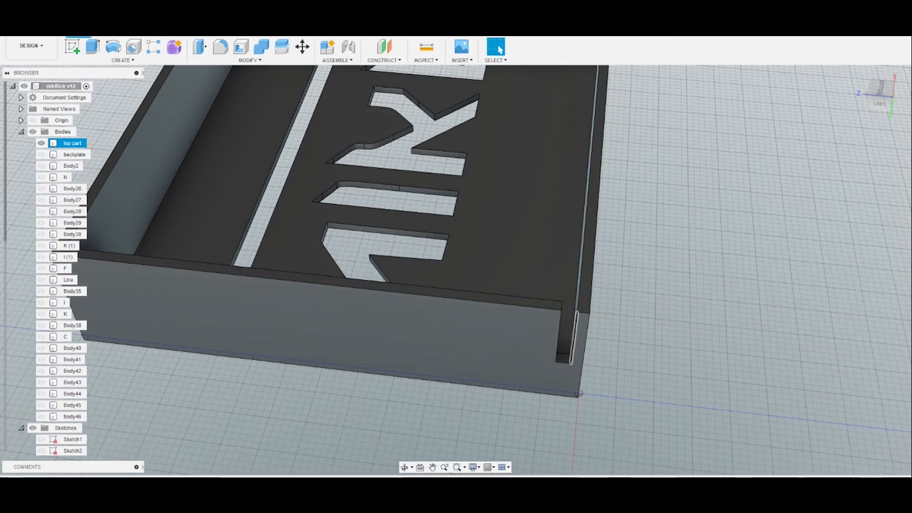
left_click(564, 362)
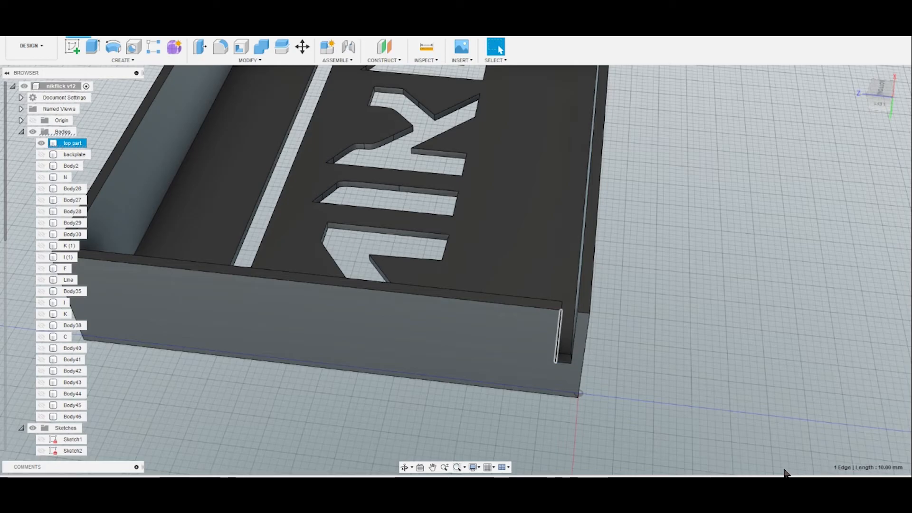
scroll(789, 449, "down", 5)
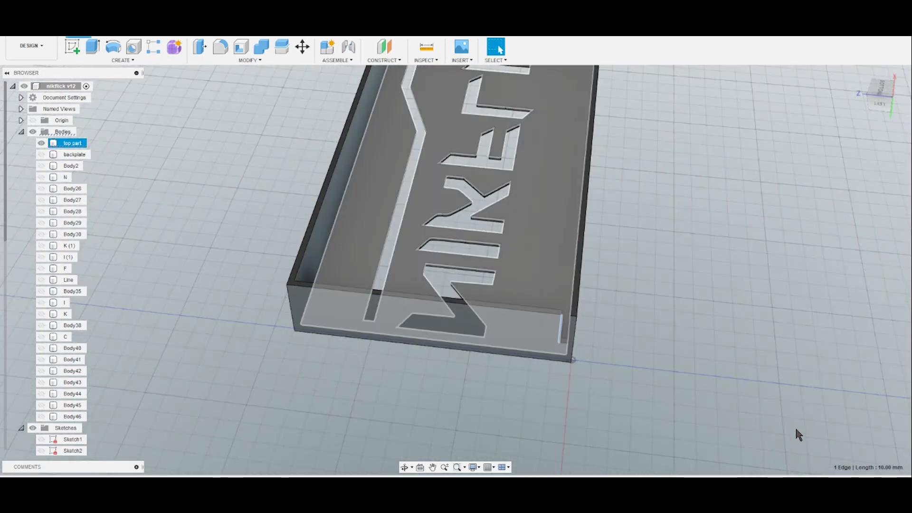
middle_click_drag(797, 427, 400, 169, "shift")
- Stop orbiting and snap the view to the ViewCube's TOP/FRONT edge
right_click(401, 170)
left_click(620, 248)
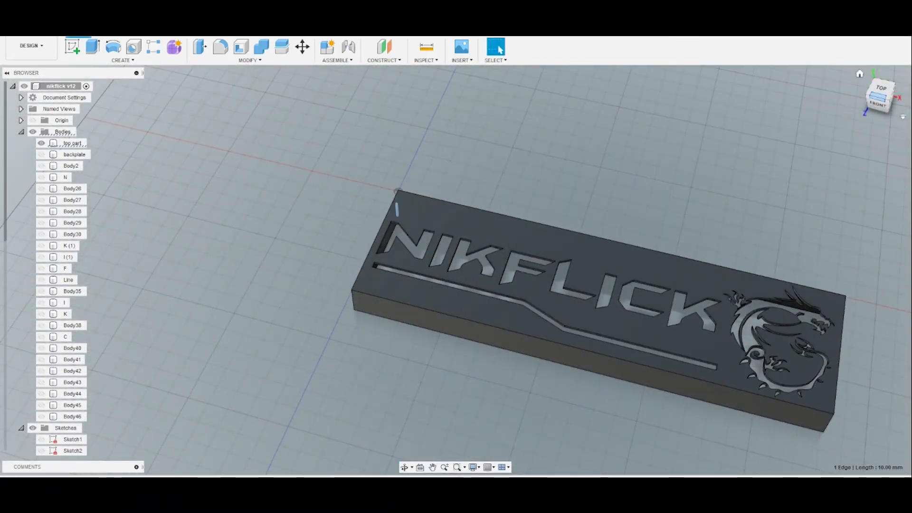
left_click(881, 96)
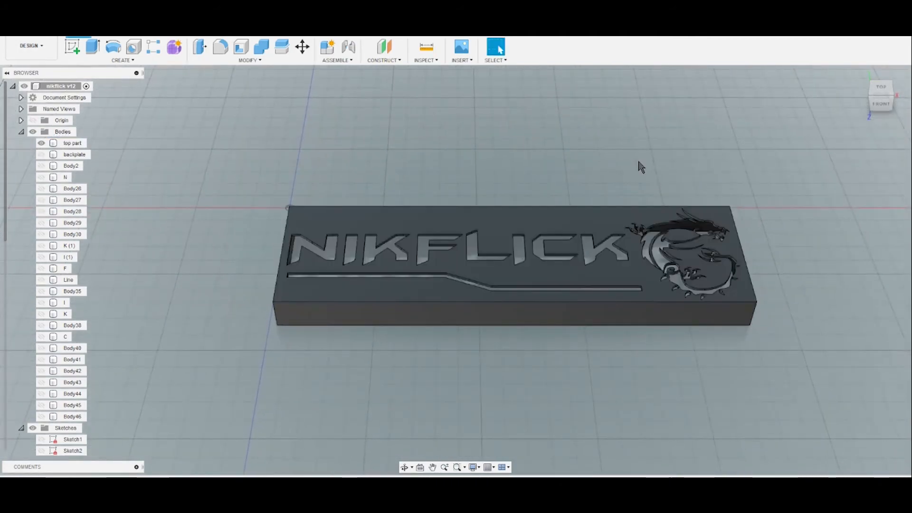
- Save nikflick v12 as an STL to the Desktop named 'rgb panel top part'
right_click(86, 88)
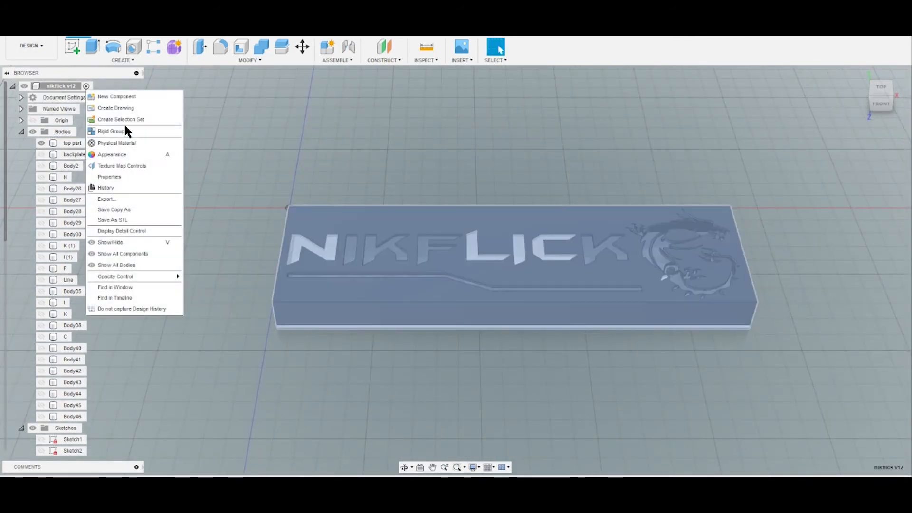
left_click(113, 220)
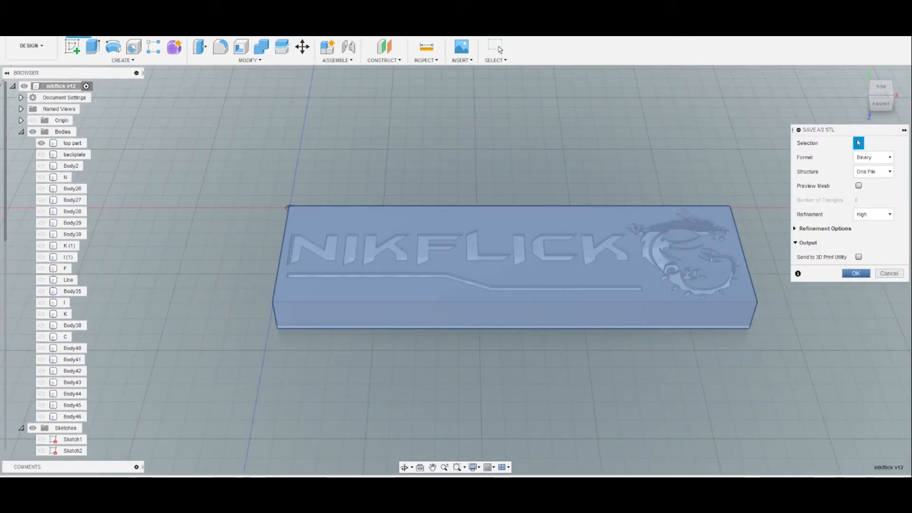
left_click(856, 273)
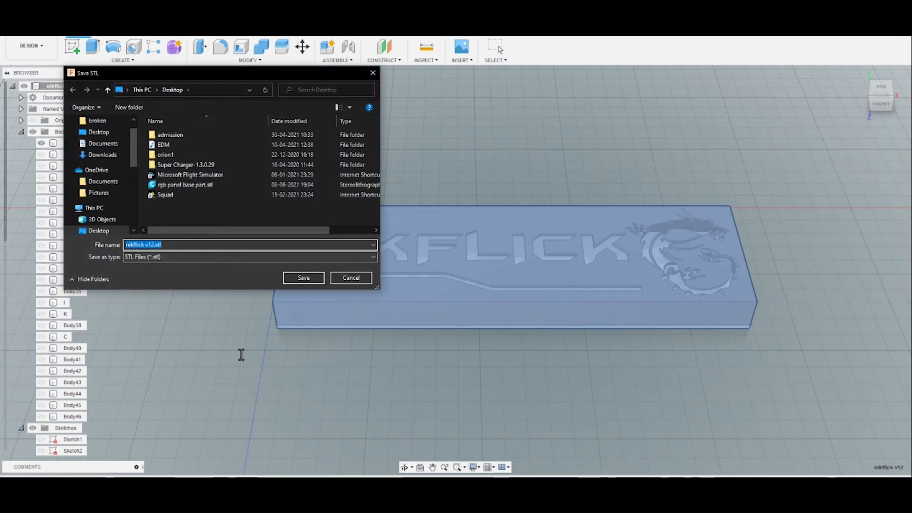
left_click(224, 350)
type("rgb panel top part")
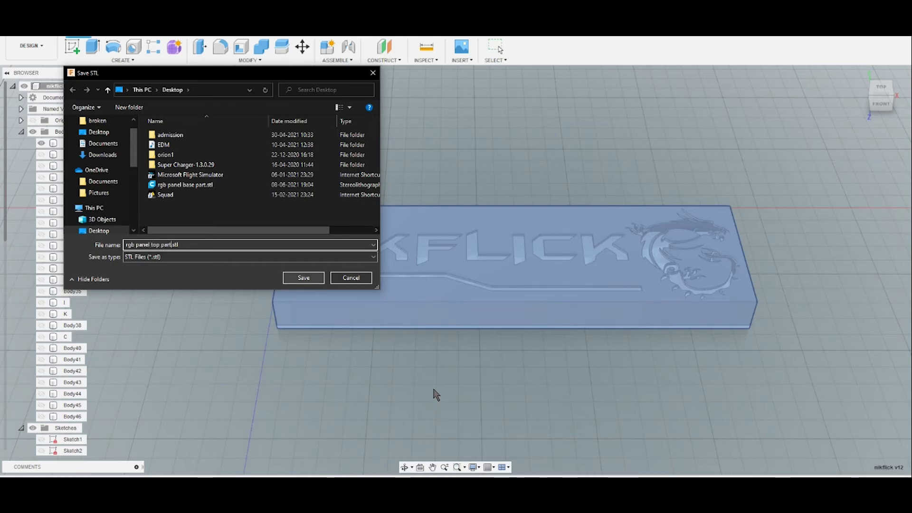
key("Return")
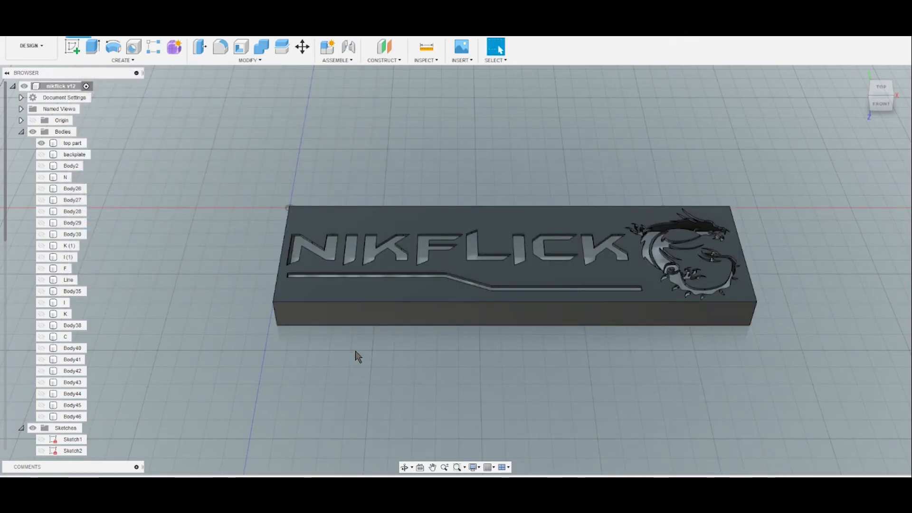
- Hide the top part, show the backplate, and select and check its edges
left_click(41, 143)
left_click(41, 154)
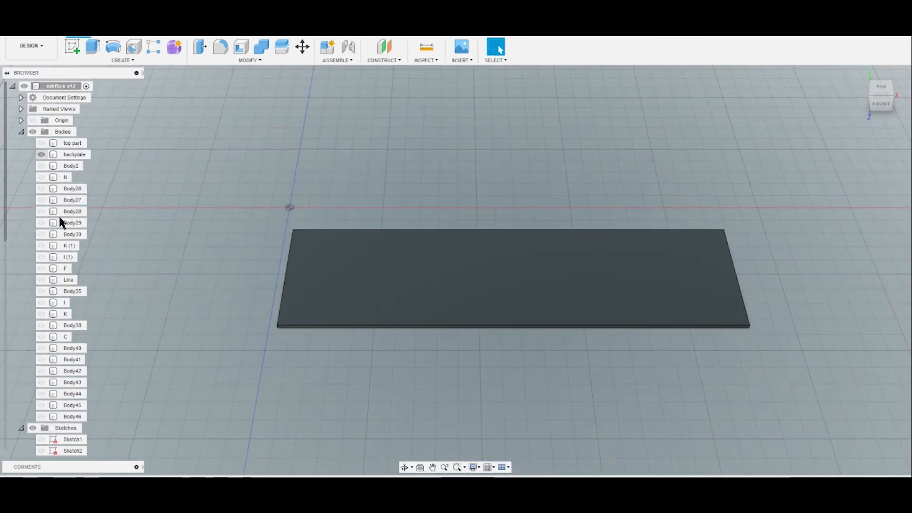
left_click_drag(251, 201, 826, 365)
left_click(633, 230)
left_click(285, 277)
left_click(270, 332)
- Zoom and orbit to inspect the backplate's underside, then stop orbiting
scroll(270, 333, "up", 5)
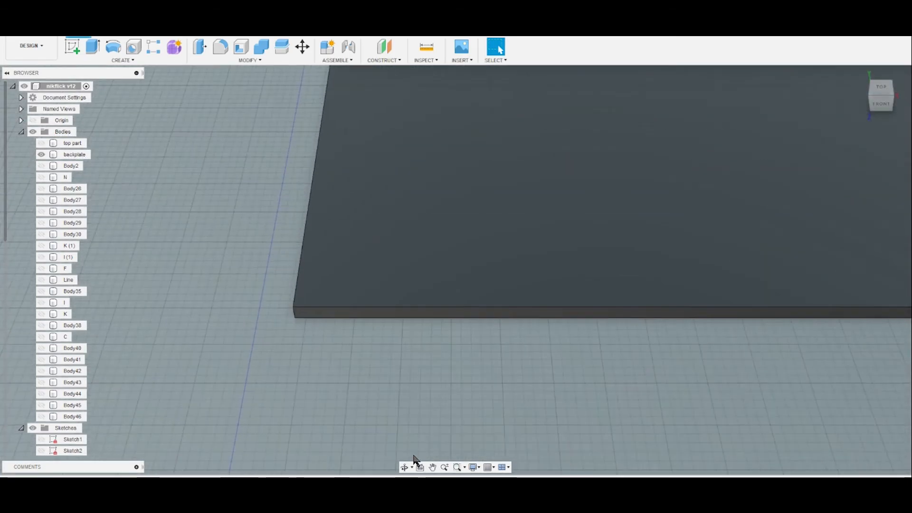
scroll(413, 439, "down", 6)
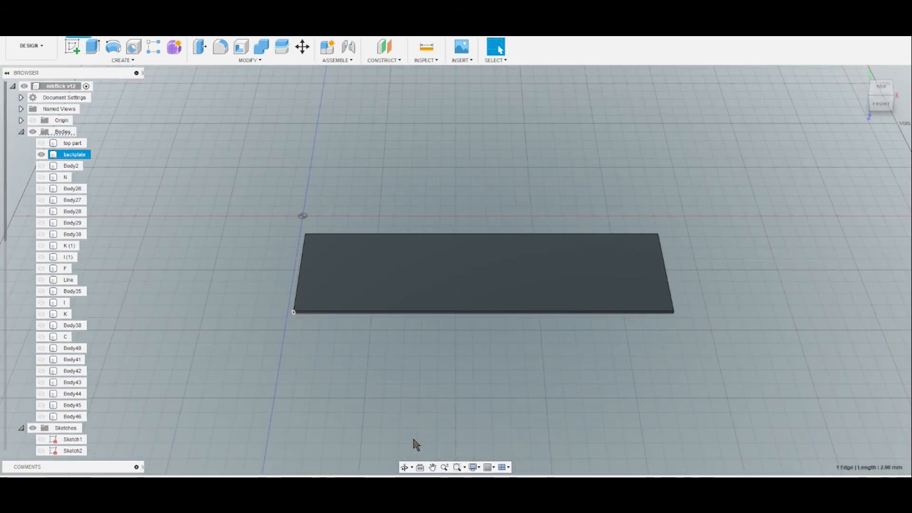
middle_click_drag(603, 463, 751, 473, "shift")
right_click(448, 370)
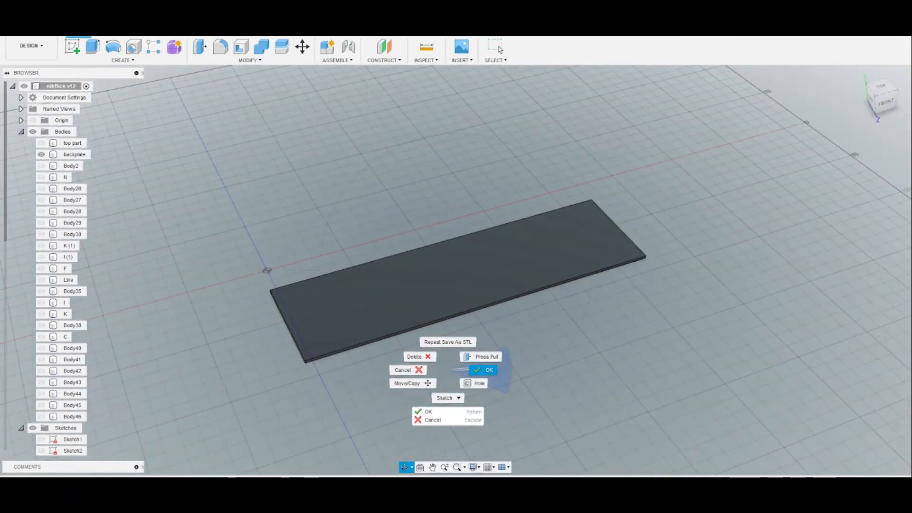
left_click(484, 371)
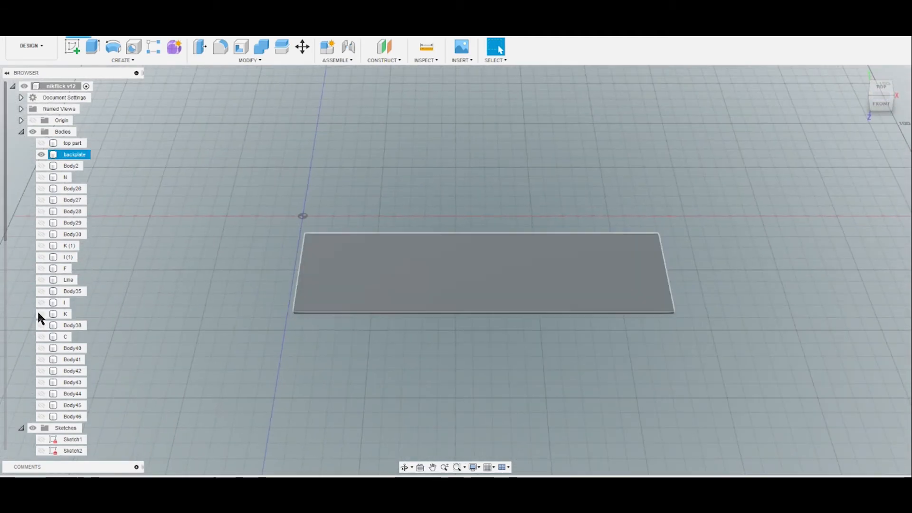
- Save the design as an STL named 'rgb panel backplate' and clear the selection
right_click(85, 87)
key("Up")
key("Up")
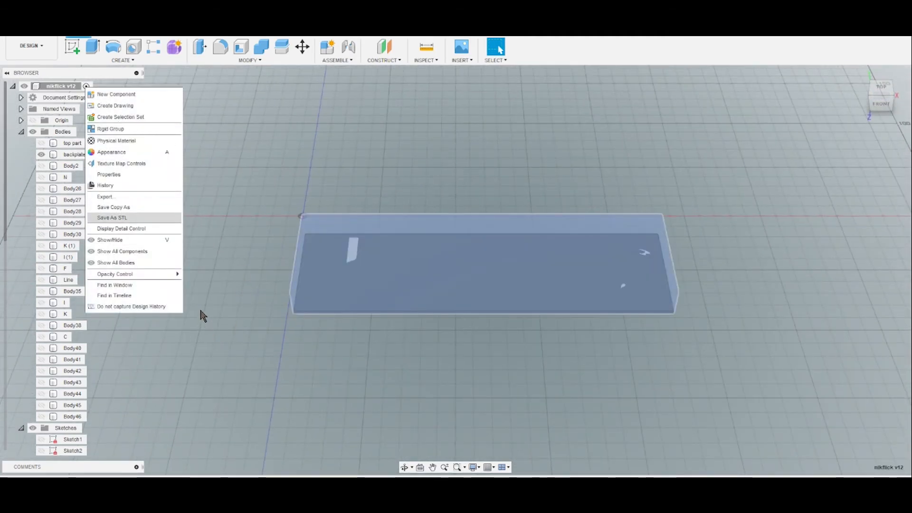
key("Return")
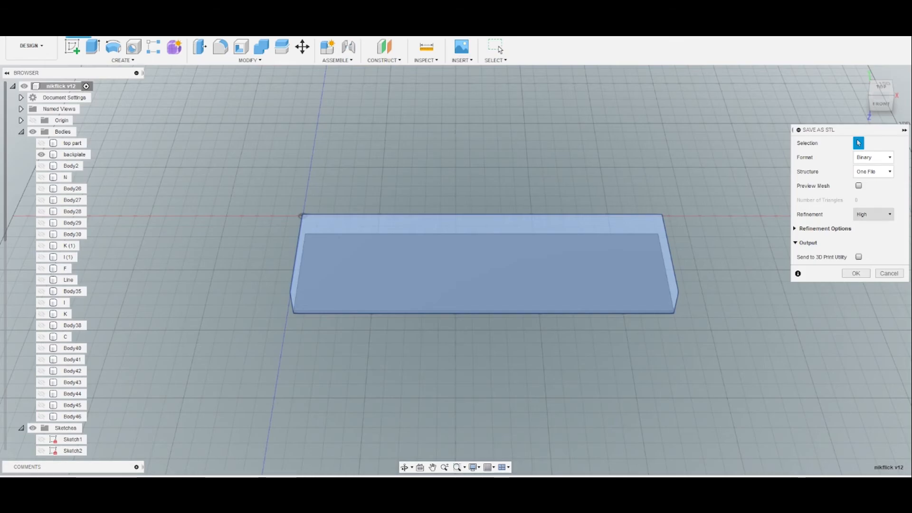
left_click(856, 273)
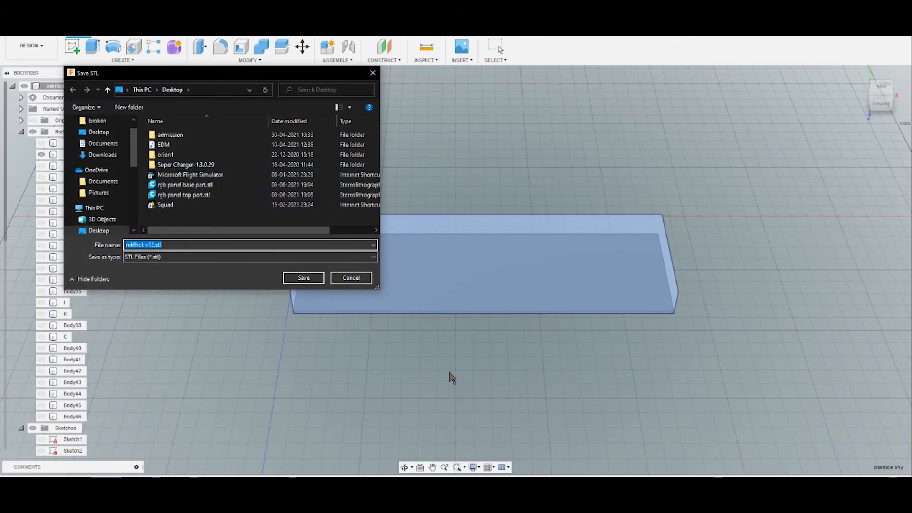
type("rgb panel backplate")
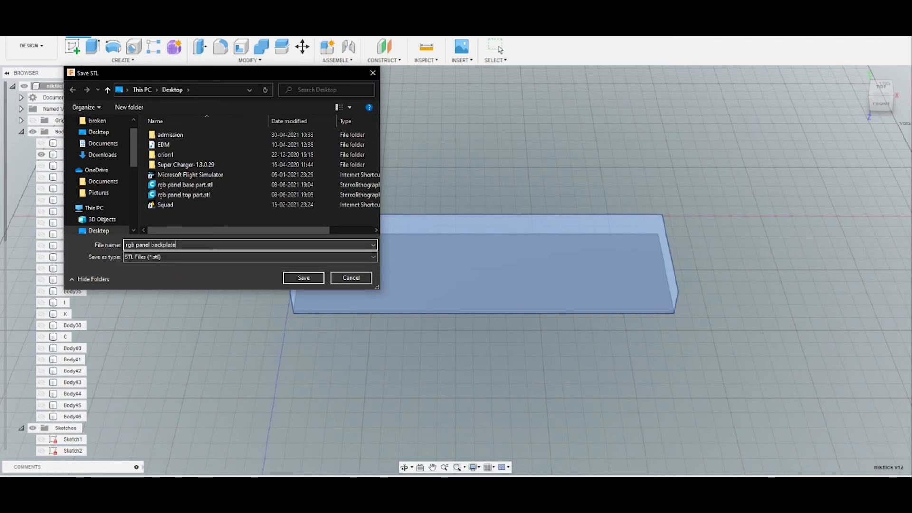
key("Return")
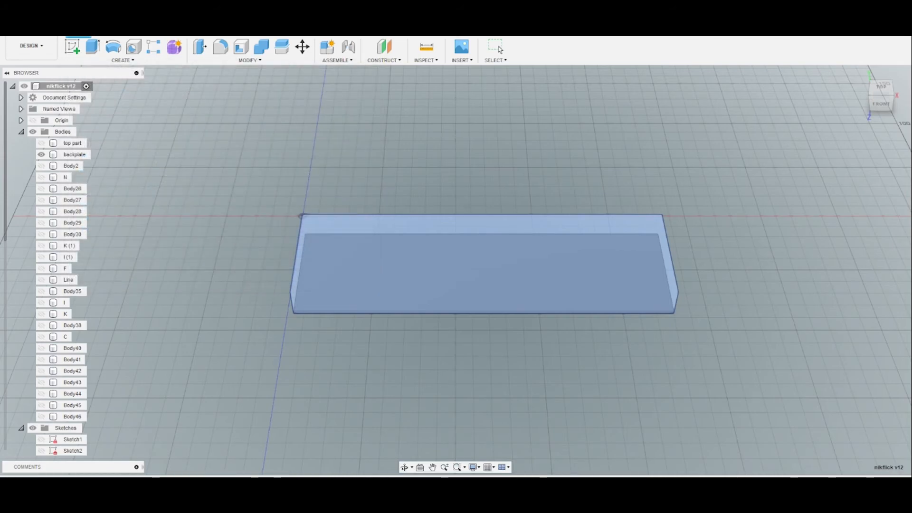
left_click(842, 433)
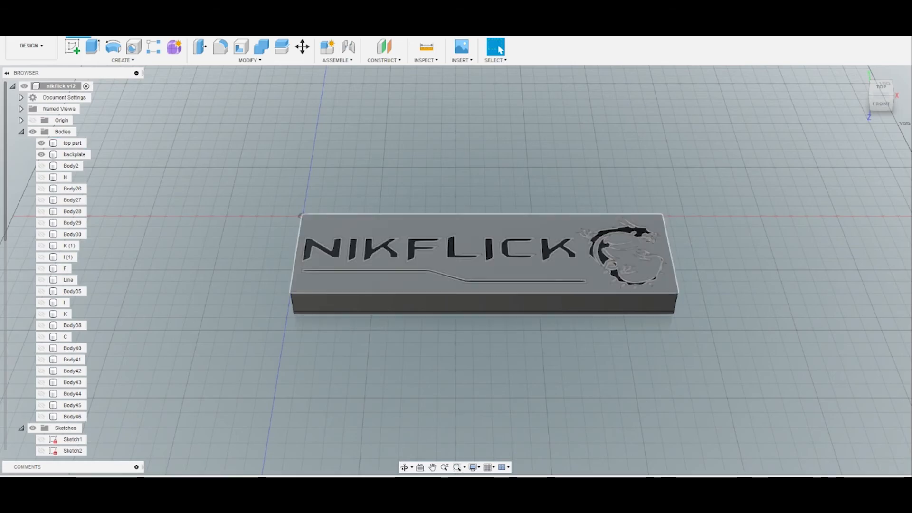
left_click(366, 270)
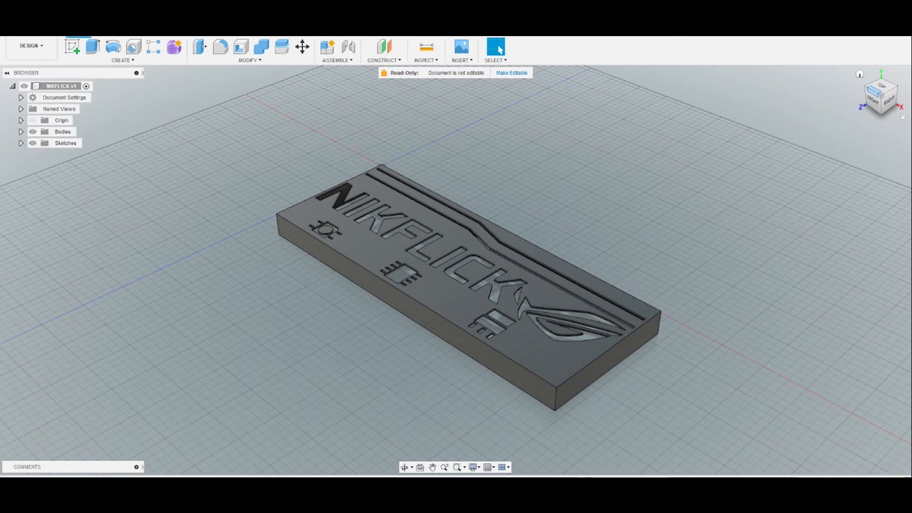
left_click(874, 91)
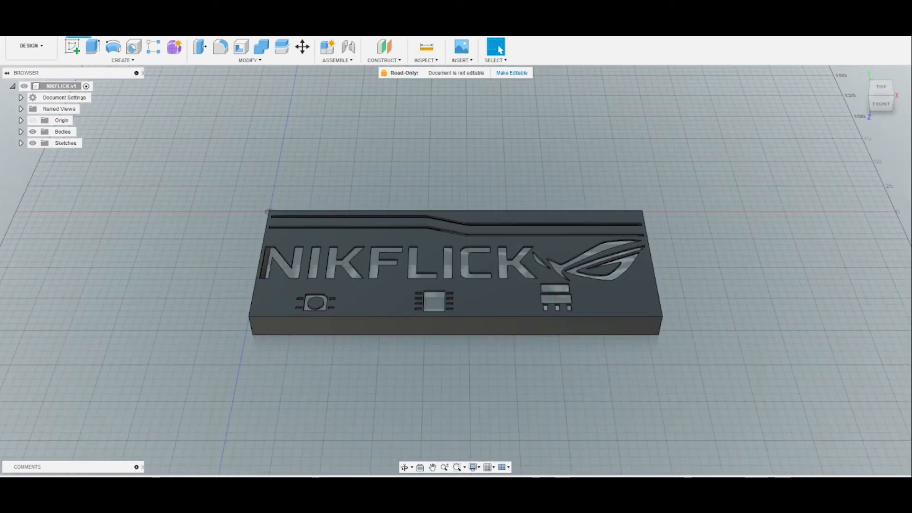
left_click_drag(223, 172, 760, 399)
key("Escape")
left_click(533, 35)
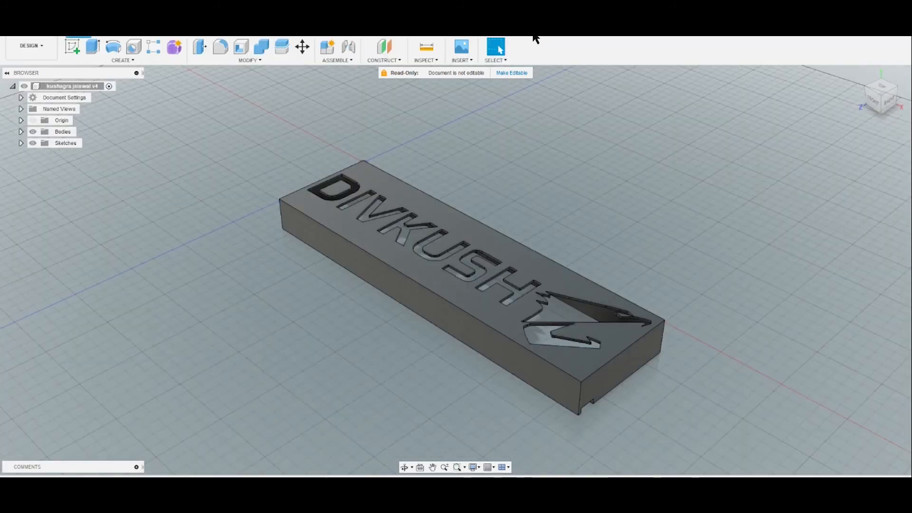
left_click(875, 91)
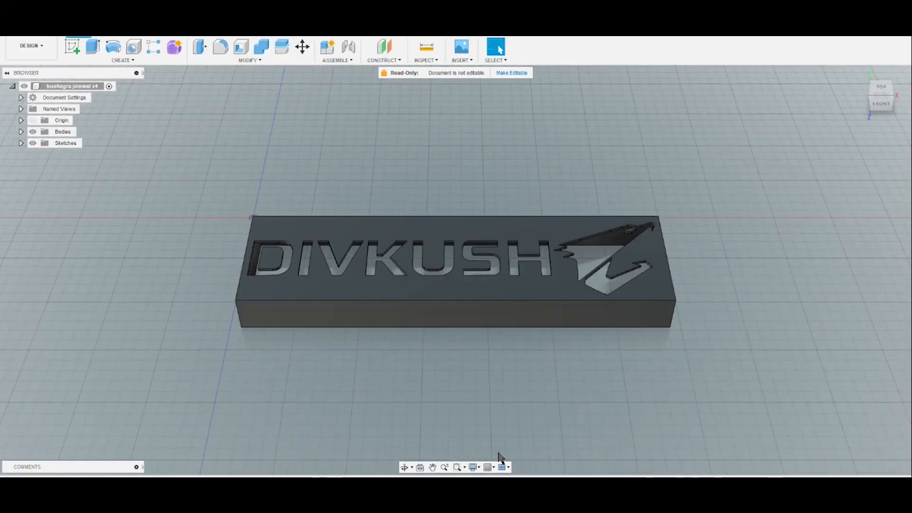
left_click_drag(191, 180, 691, 426)
key("Escape")
left_click(745, 36)
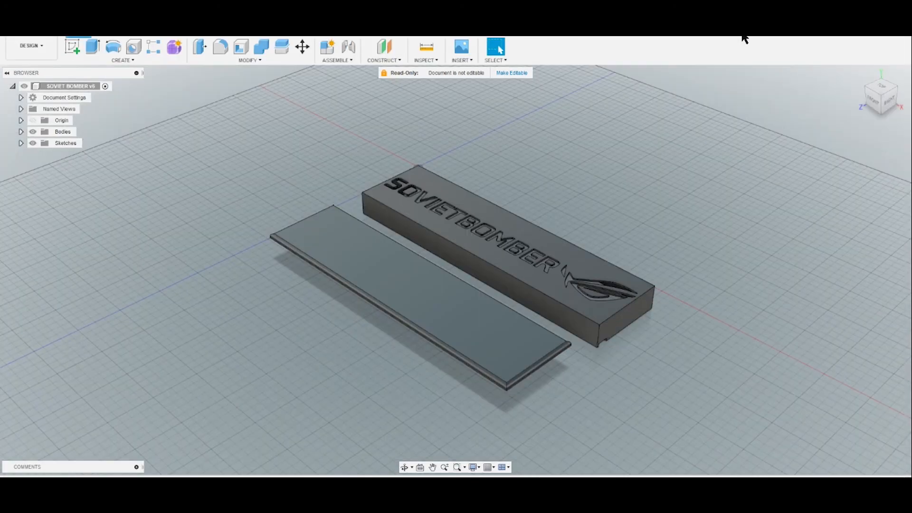
left_click(875, 91)
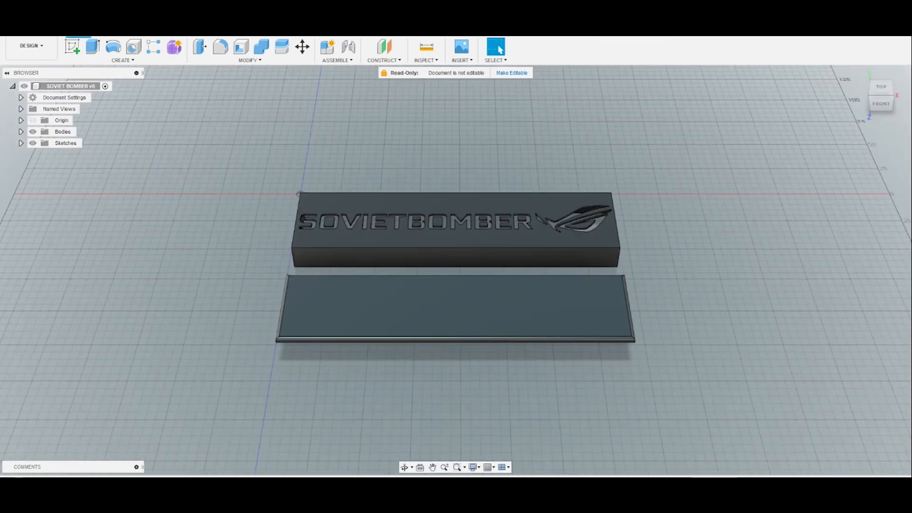
left_click(405, 467)
left_click_drag(456, 266, 469, 354)
left_click(497, 46)
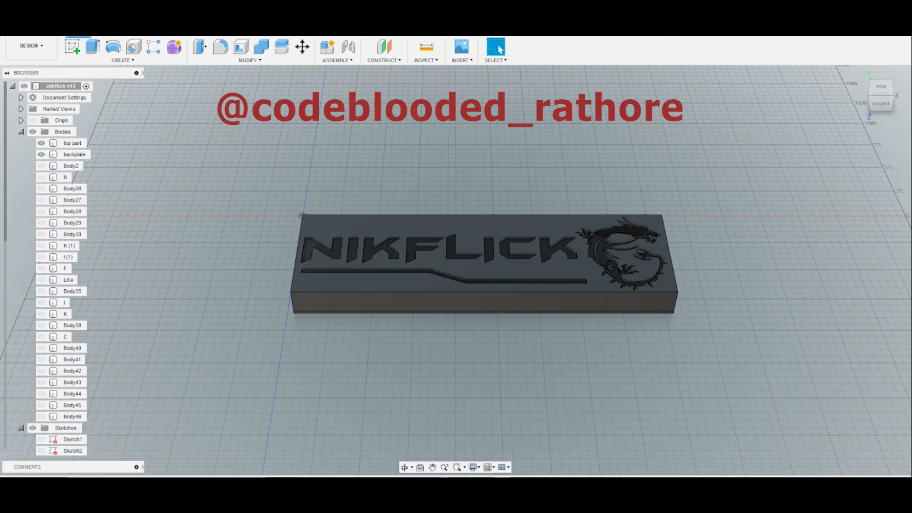
- Orbit the finished NIKFLICK panel to view its underside
left_click(404, 467)
left_click_drag(611, 468, 910, 490)
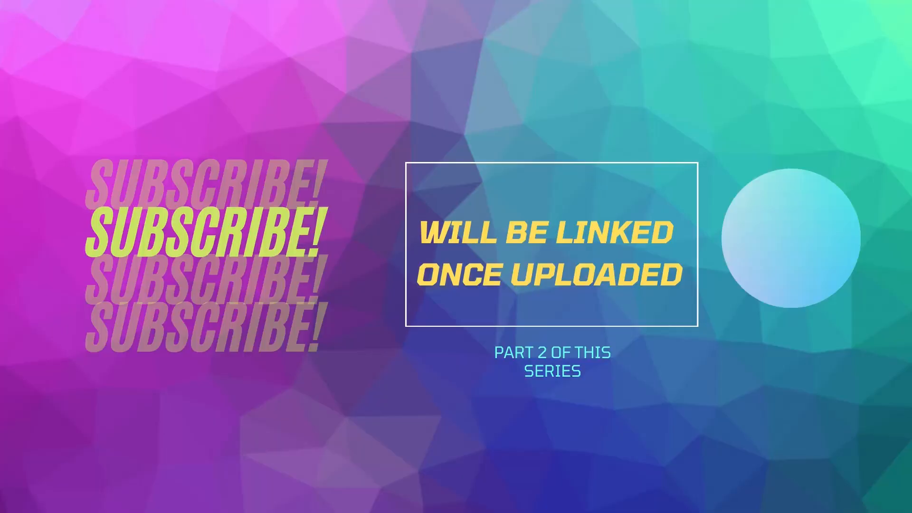